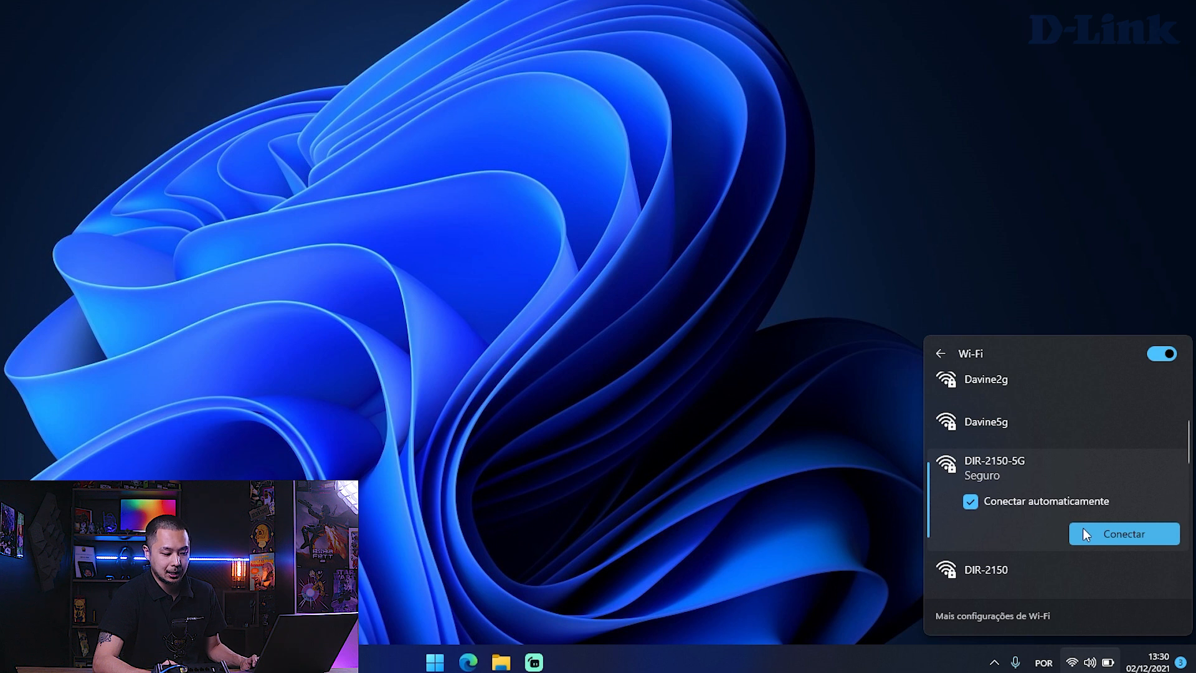
- Connect the computer to the DIR-2150-5G Wi-Fi network and dismiss the network list
left_click(1084, 531)
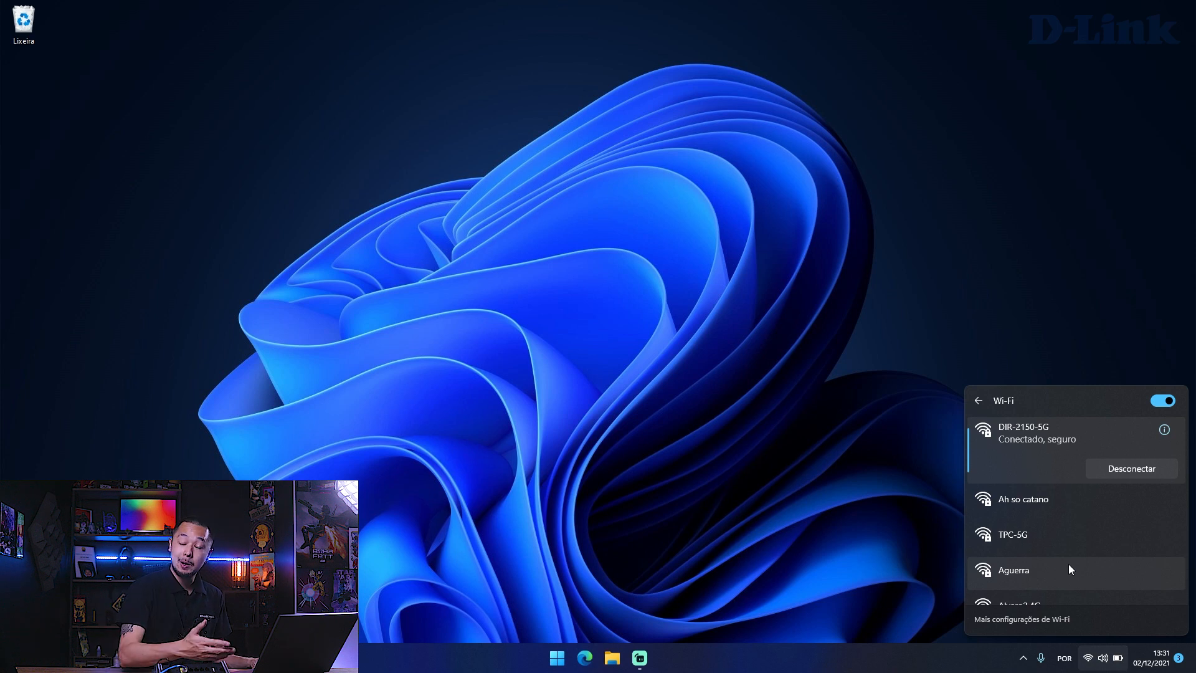
left_click(879, 522)
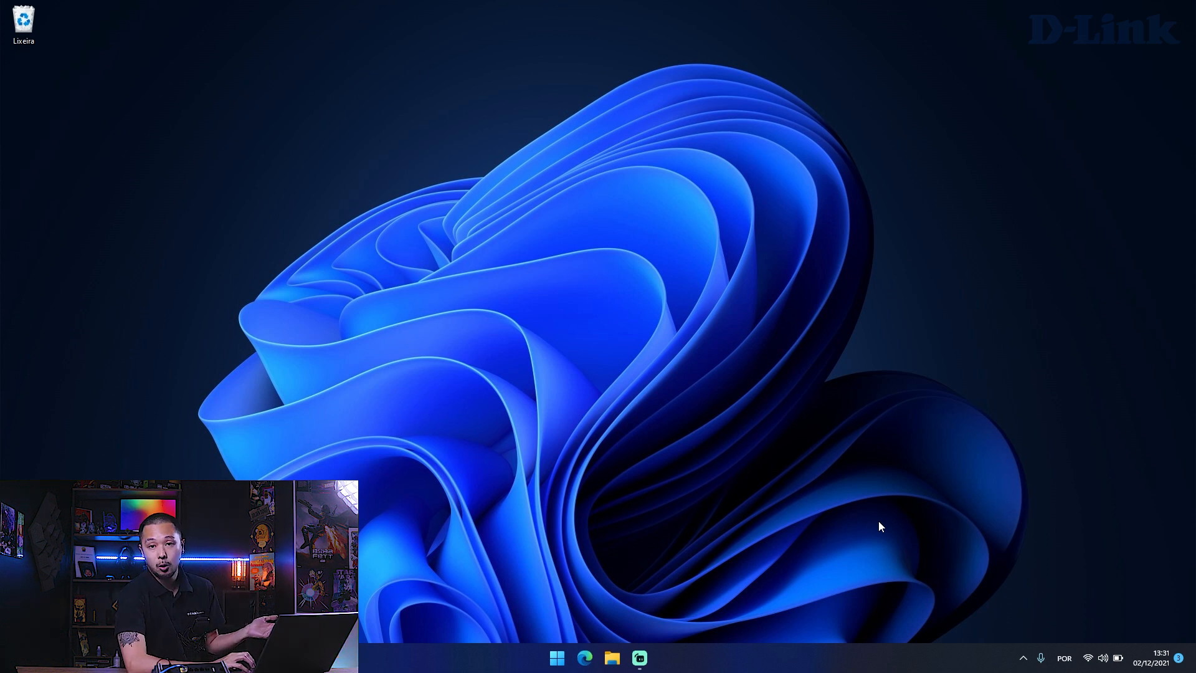
- Switch to the Edge browser and load the router's configuration page at 192.168.0.1
left_click(580, 657)
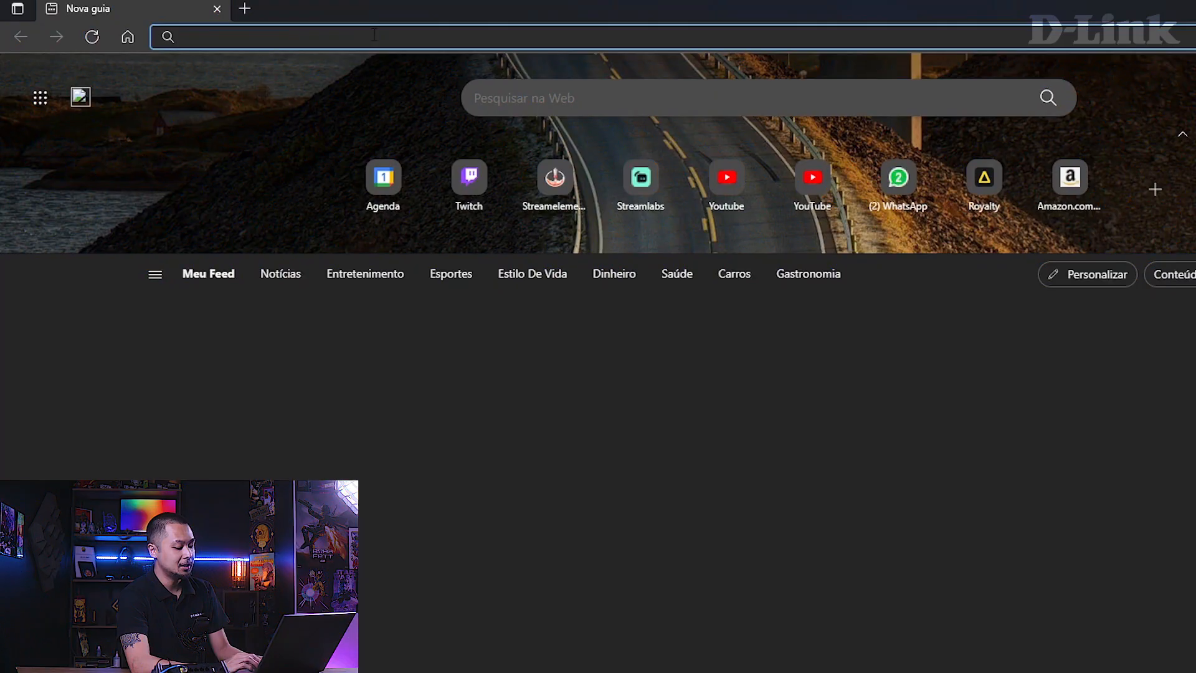
type("192.168")
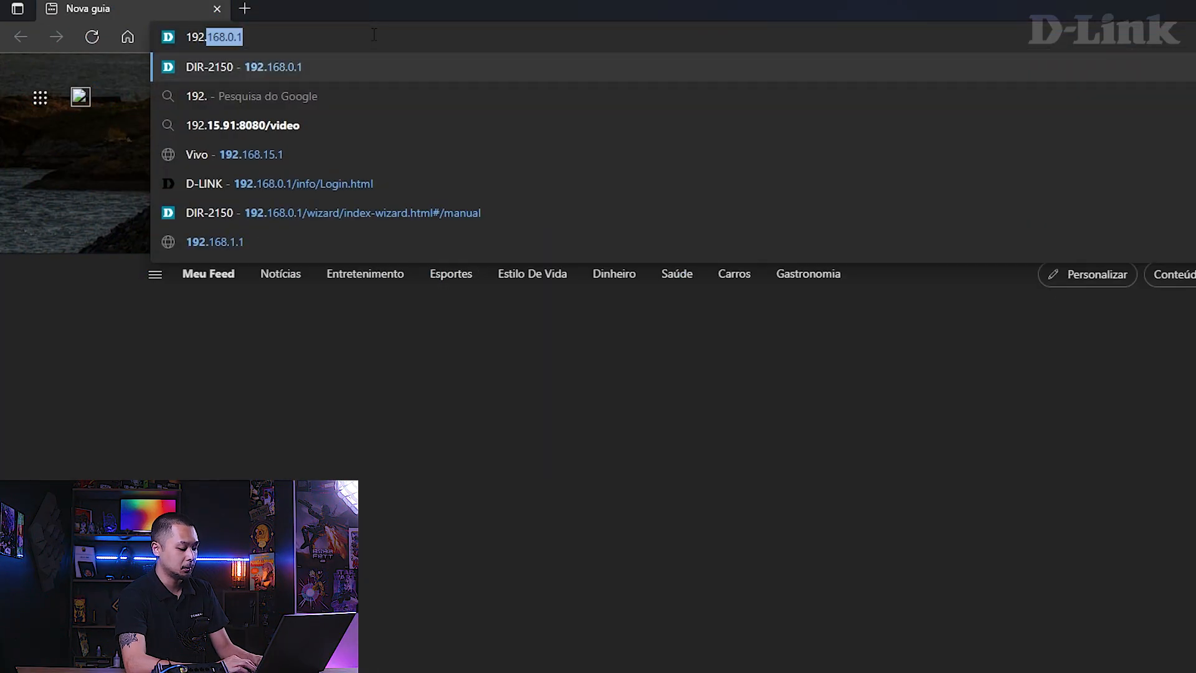
type(".0.1")
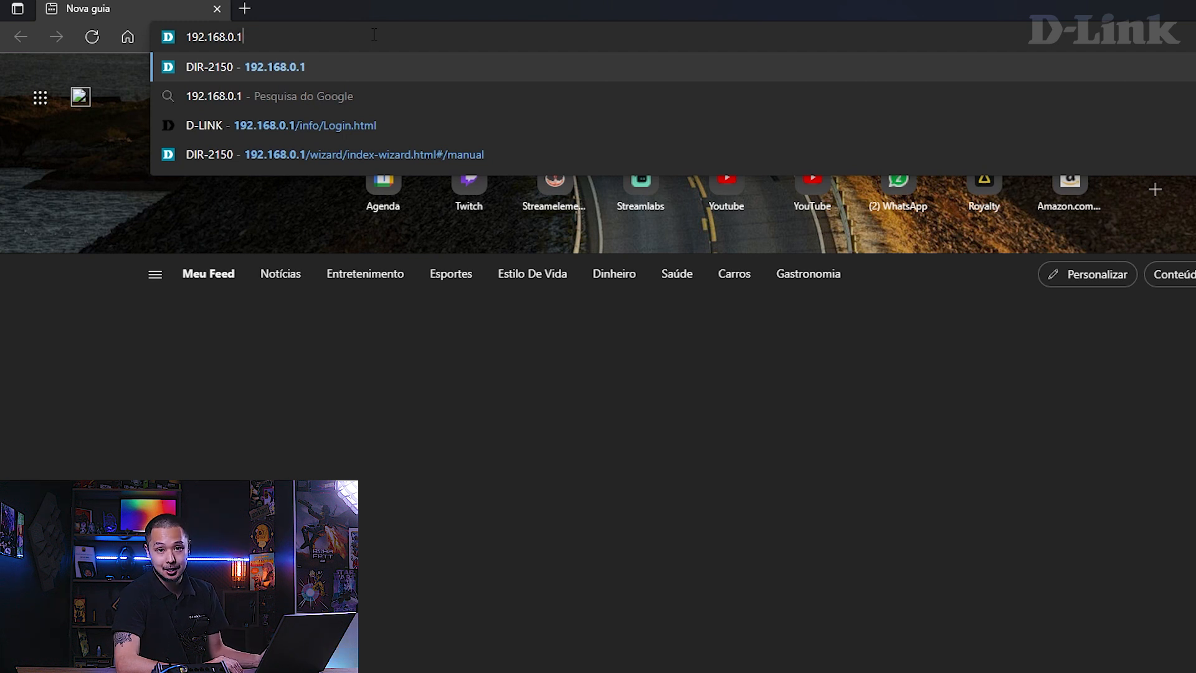
key("Return")
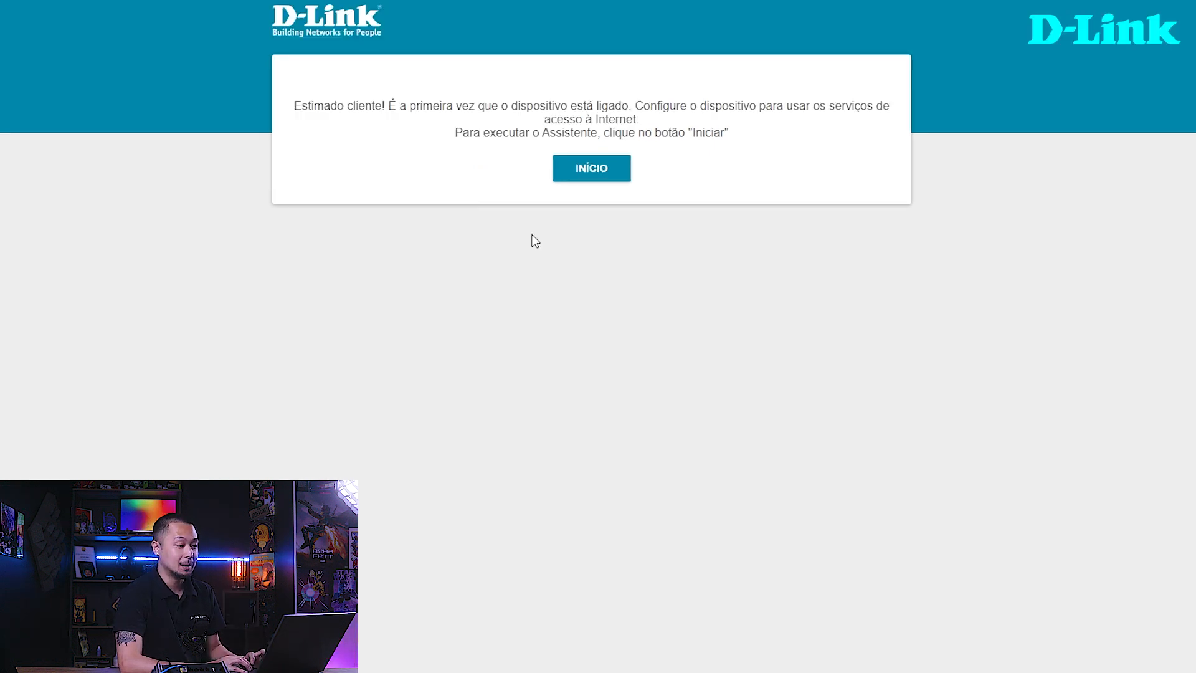
- Start the router's initial setup, accept Portuguese as the language and continue with the configuration assistant
left_click(574, 181)
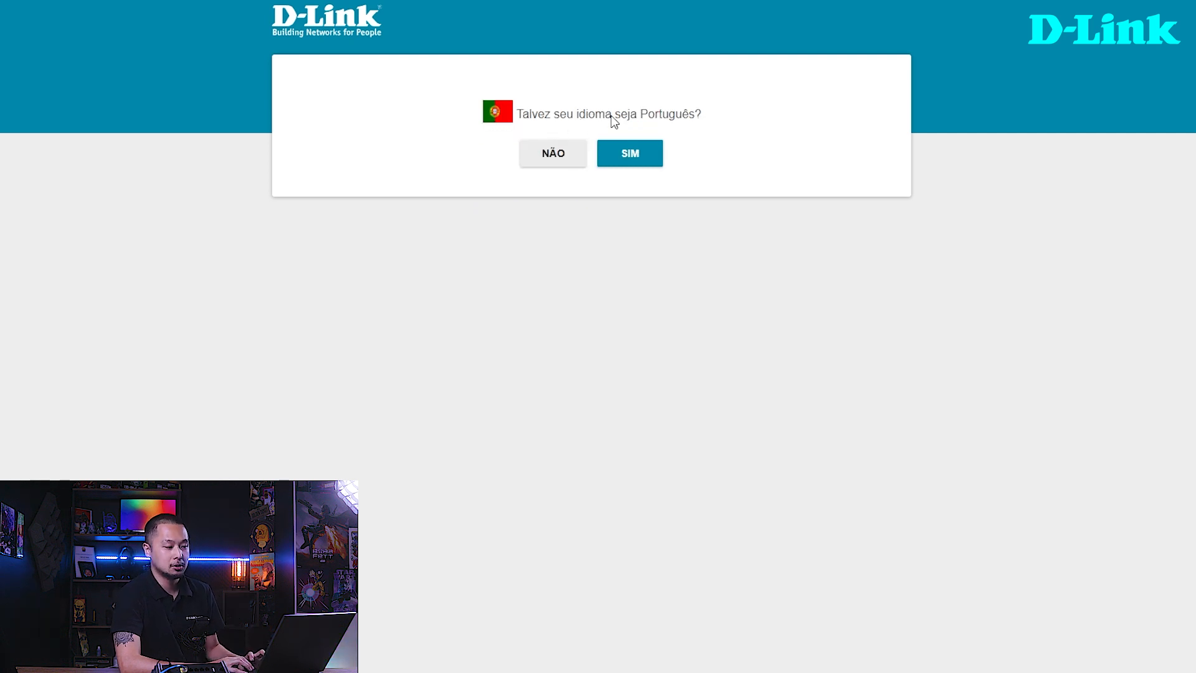
left_click(631, 153)
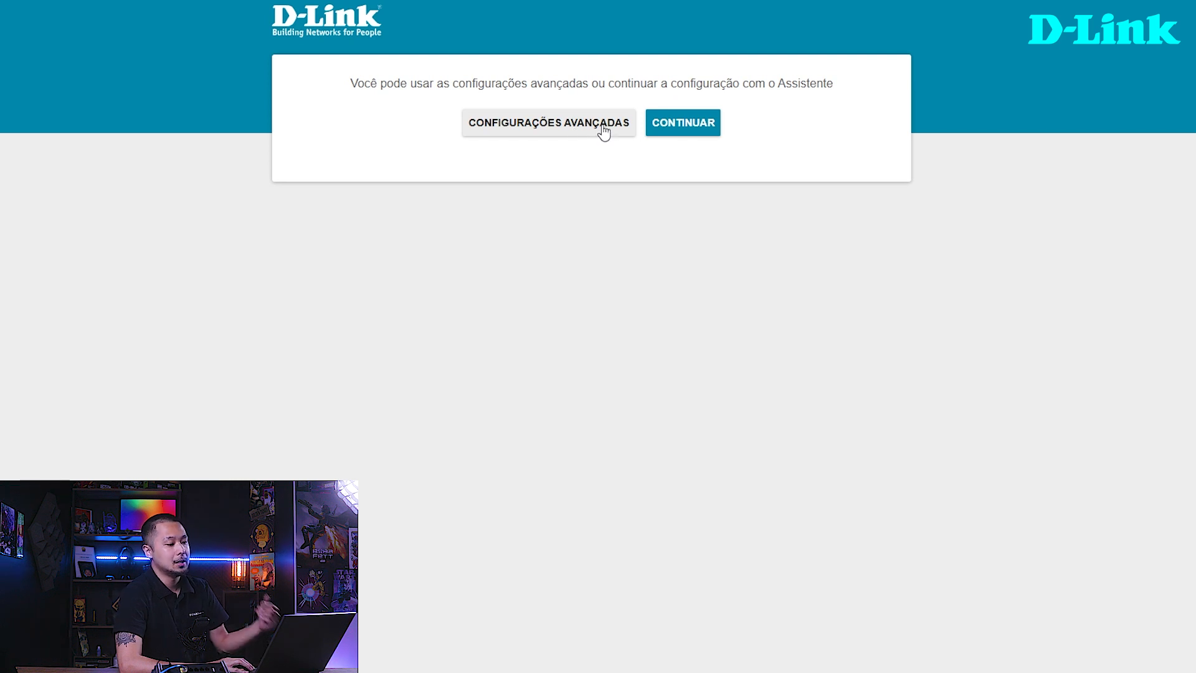
left_click(669, 126)
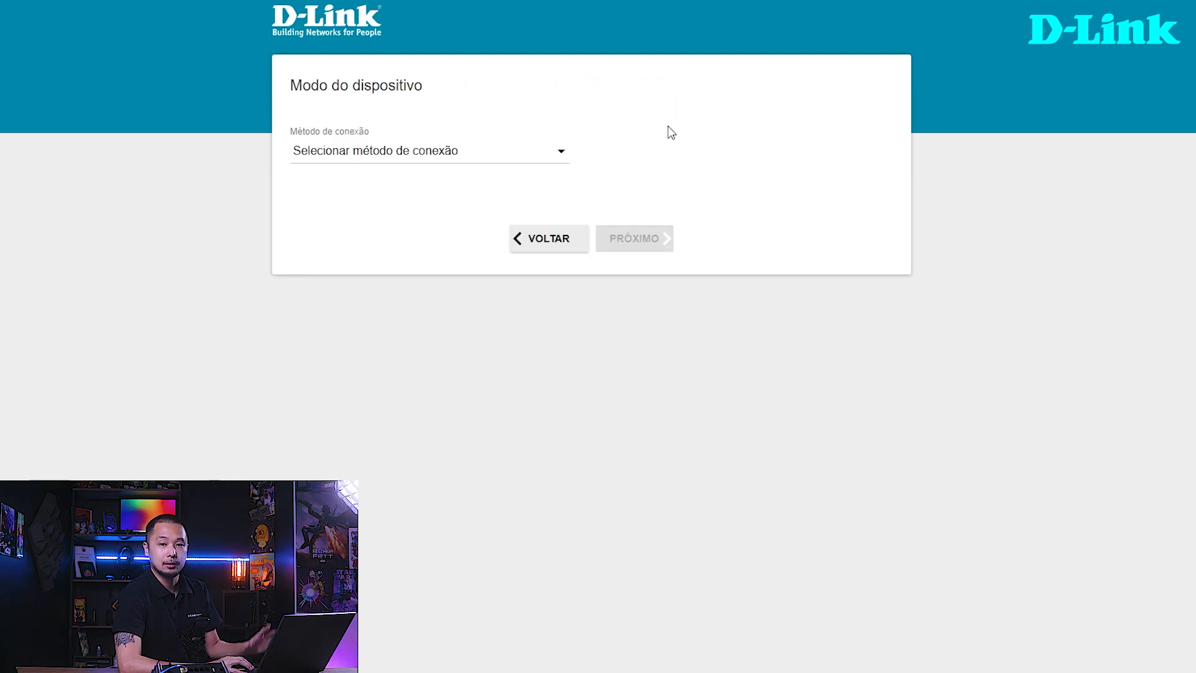
- Set the device's connection method to Conexão cabeada
left_click(433, 157)
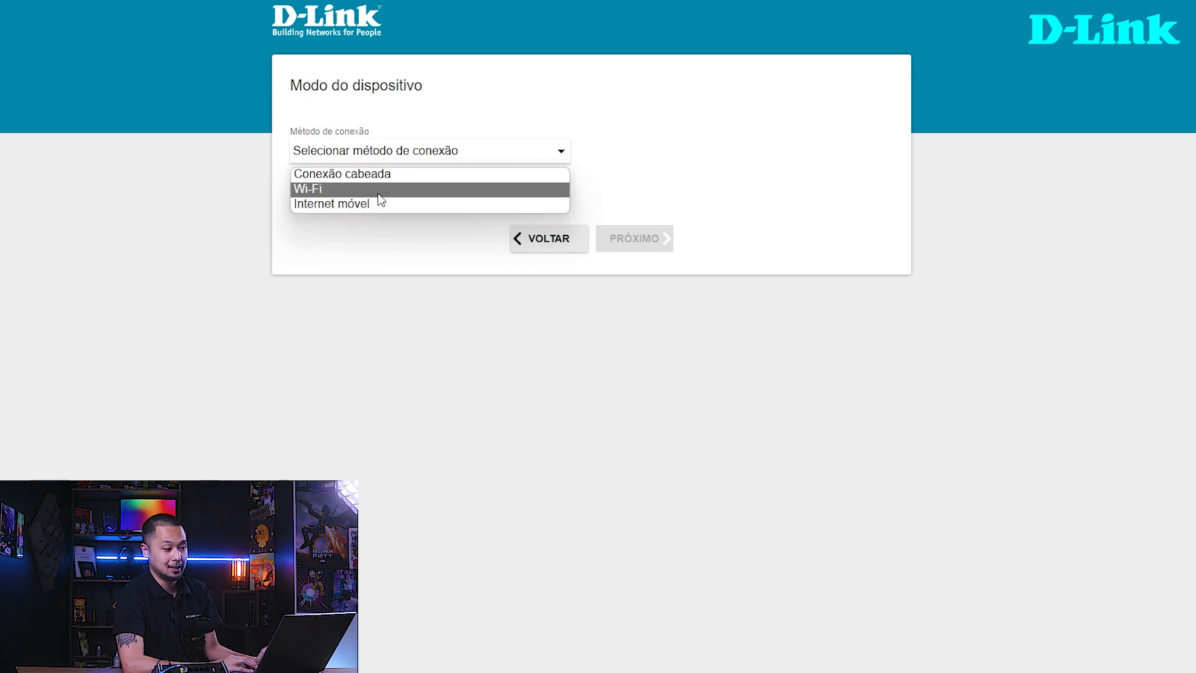
left_click(377, 175)
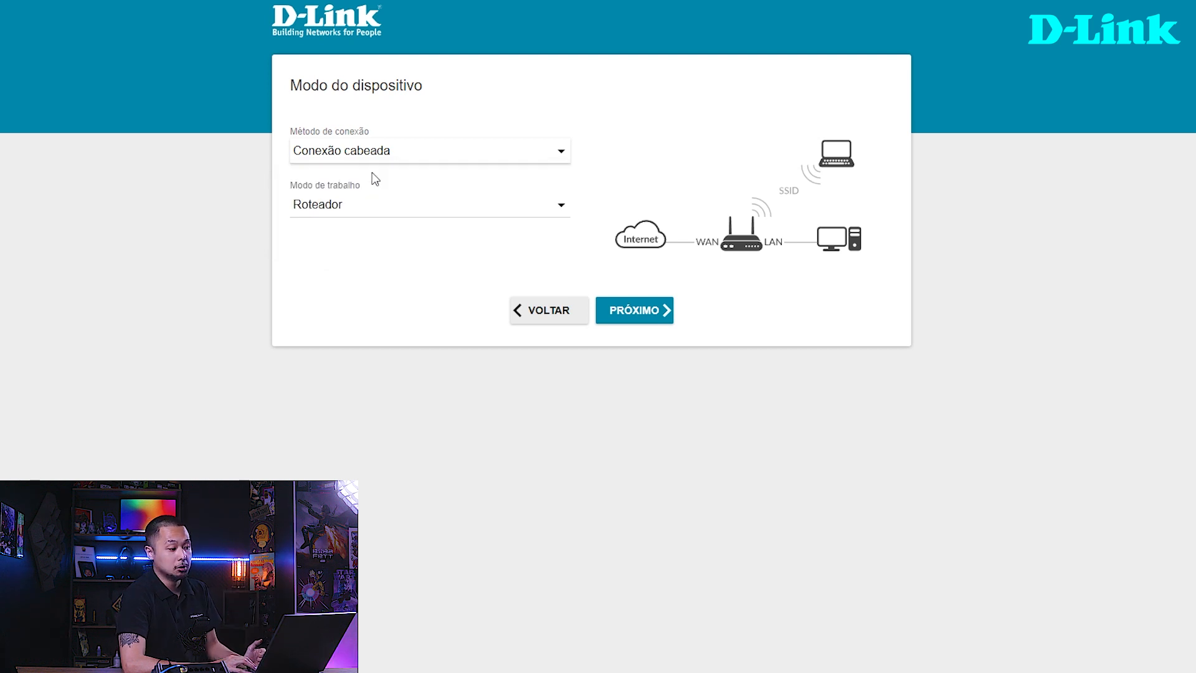
- Try the Pomto de Acesso working mode for the wired connection and return to Roteador
left_click(428, 208)
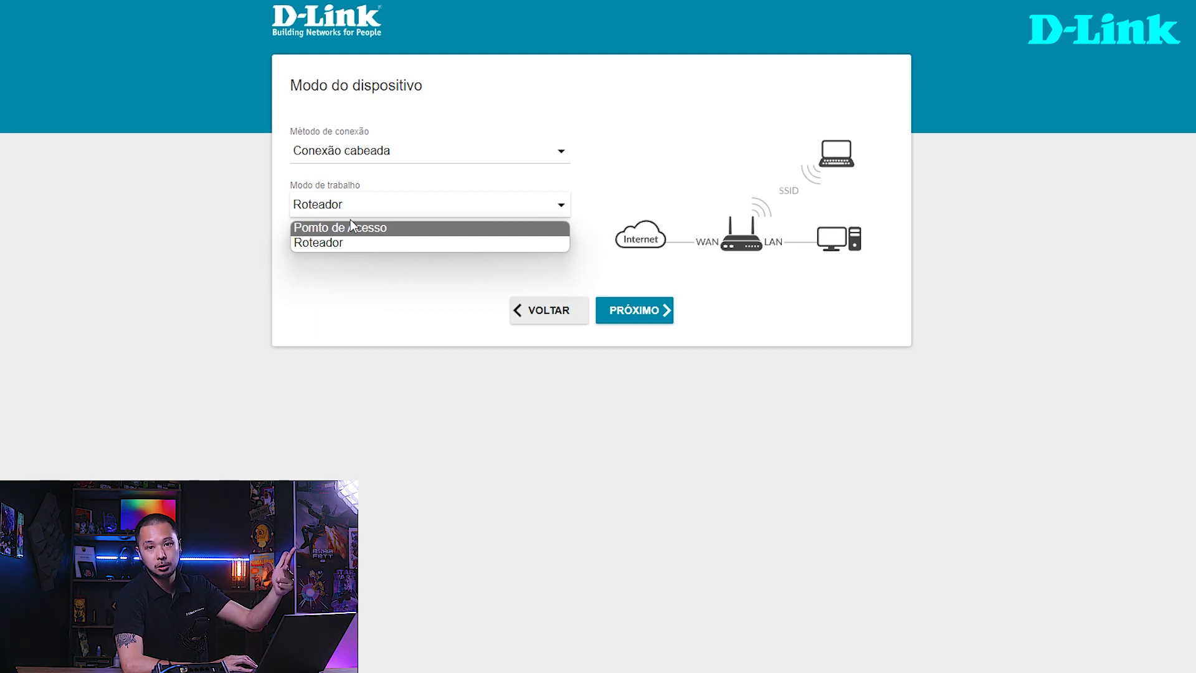
left_click(337, 229)
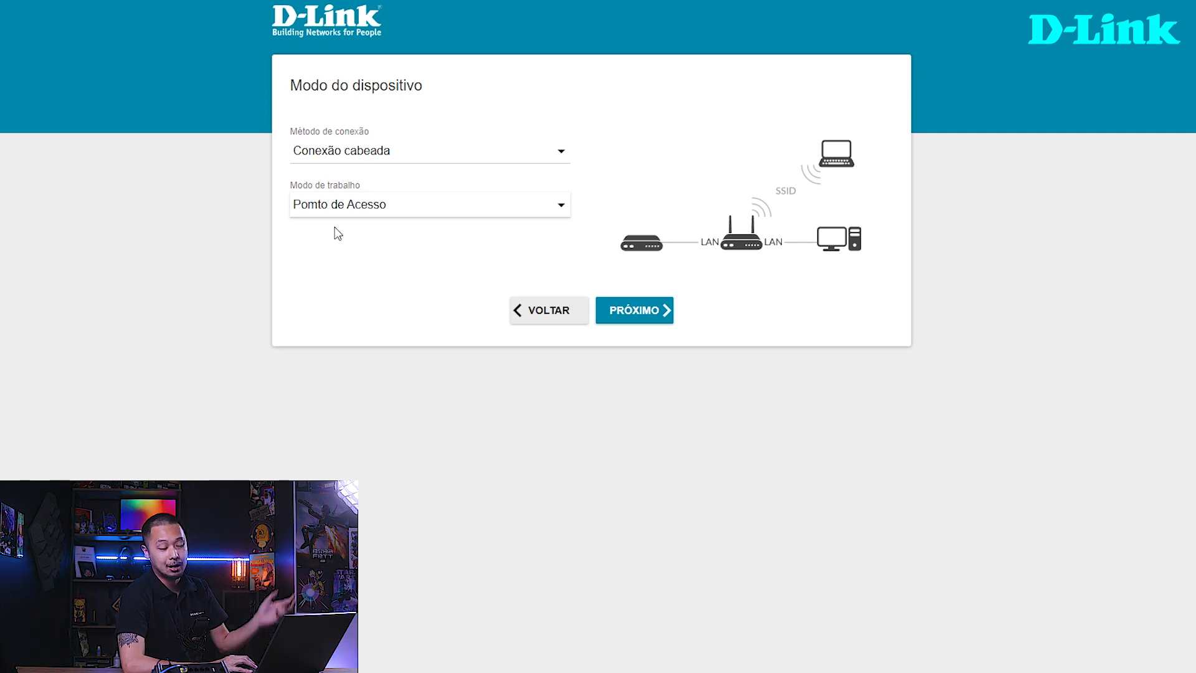
left_click(337, 207)
left_click(333, 244)
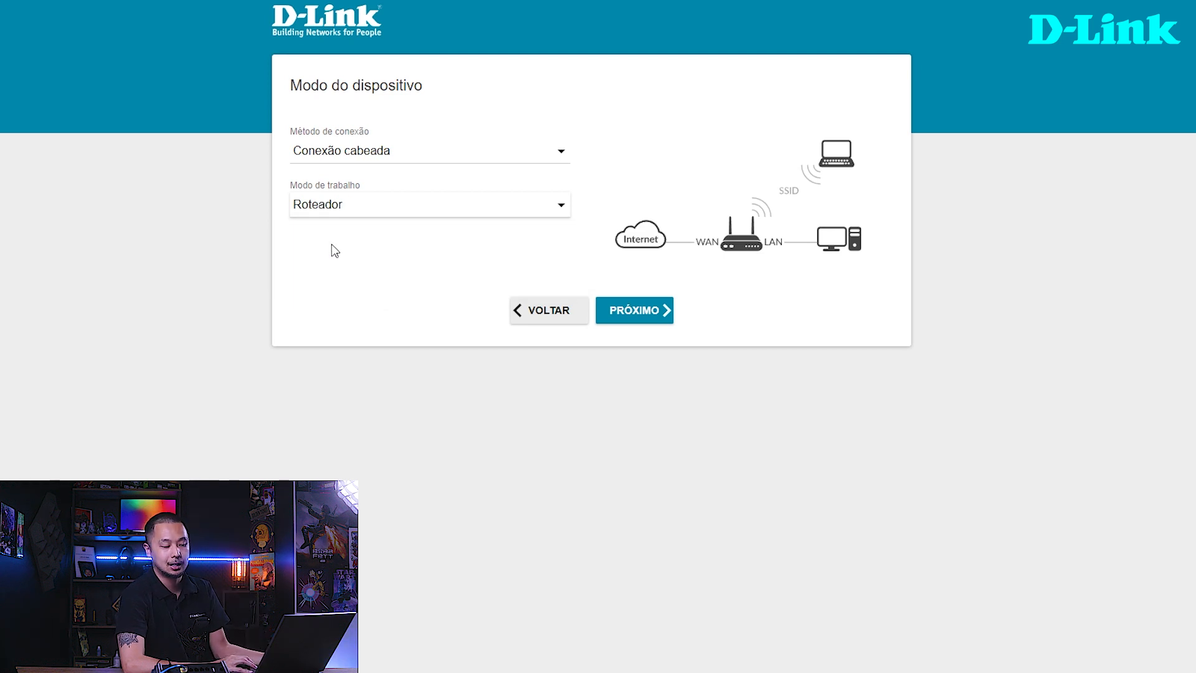
left_click(311, 207)
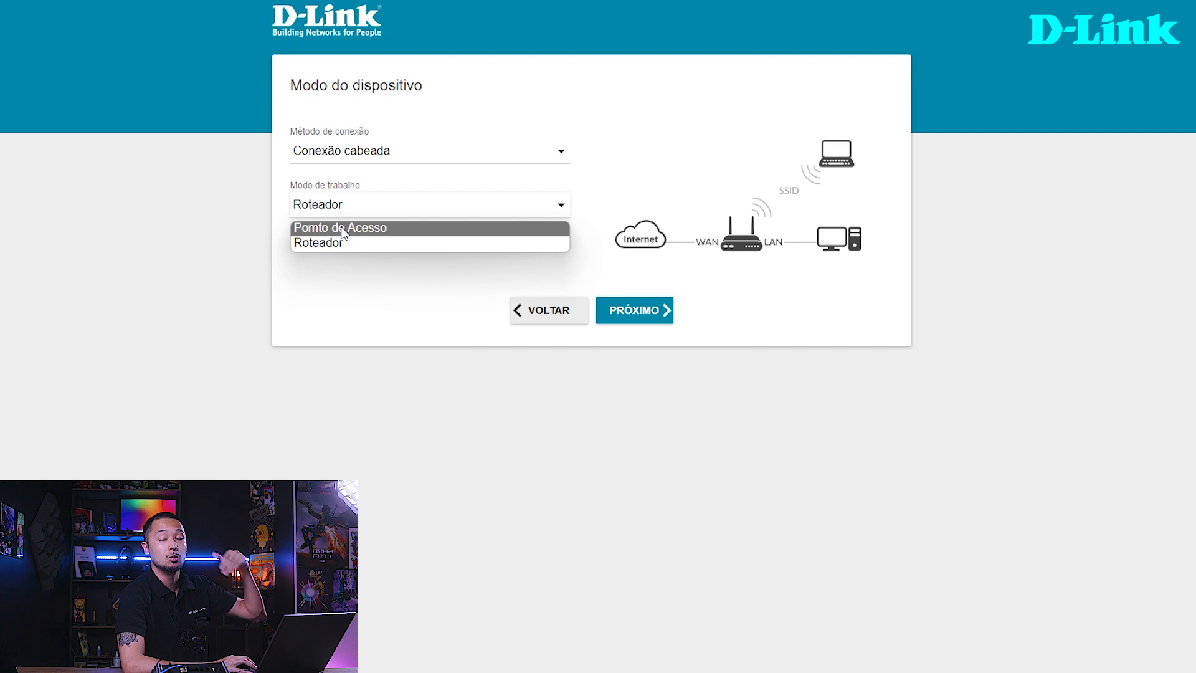
left_click(310, 246)
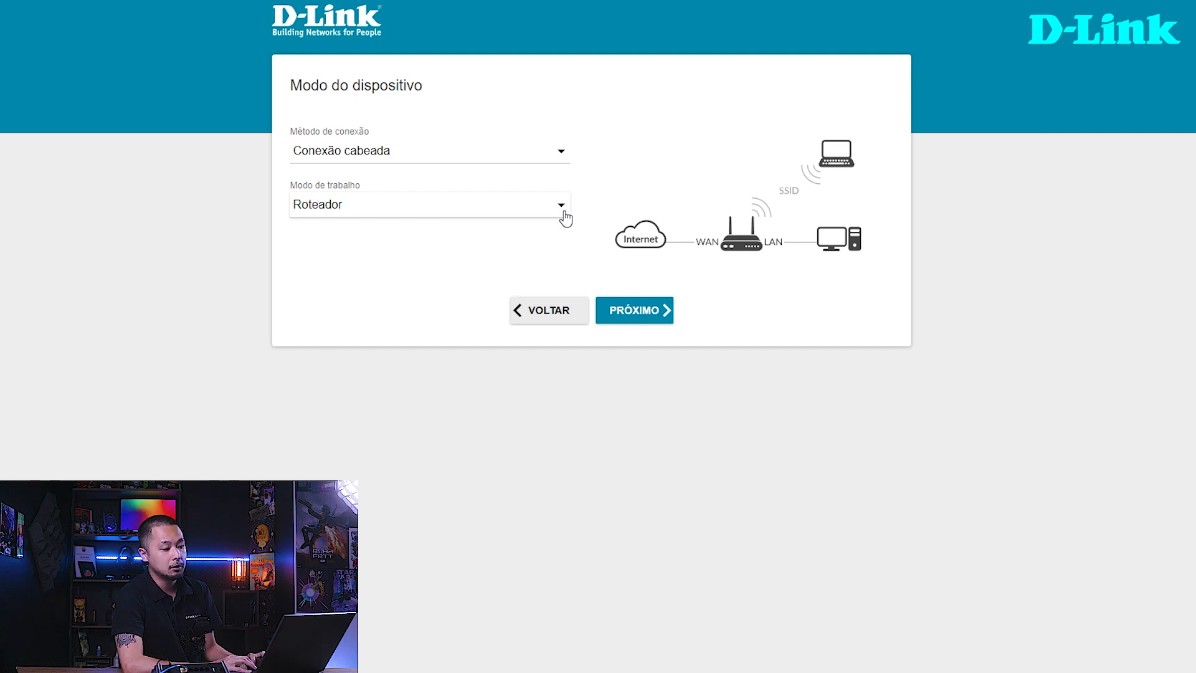
- Accept the device mode and scan the network to detect the Internet connection type and its parameters
left_click(633, 309)
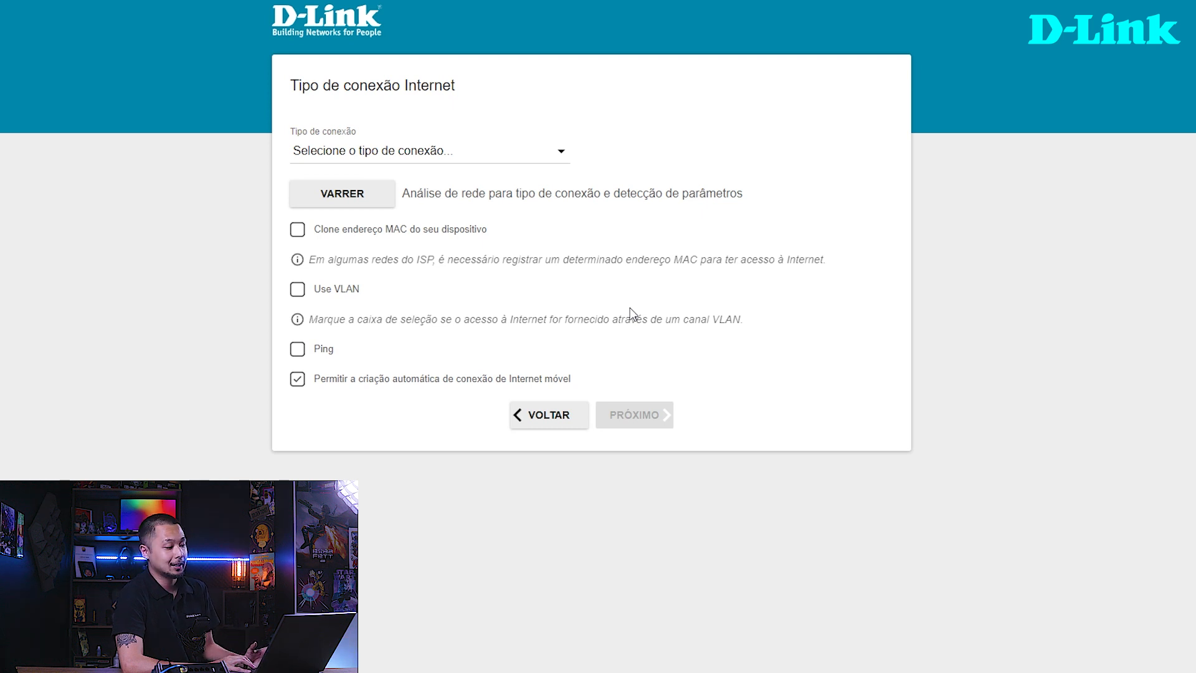
left_click(559, 152)
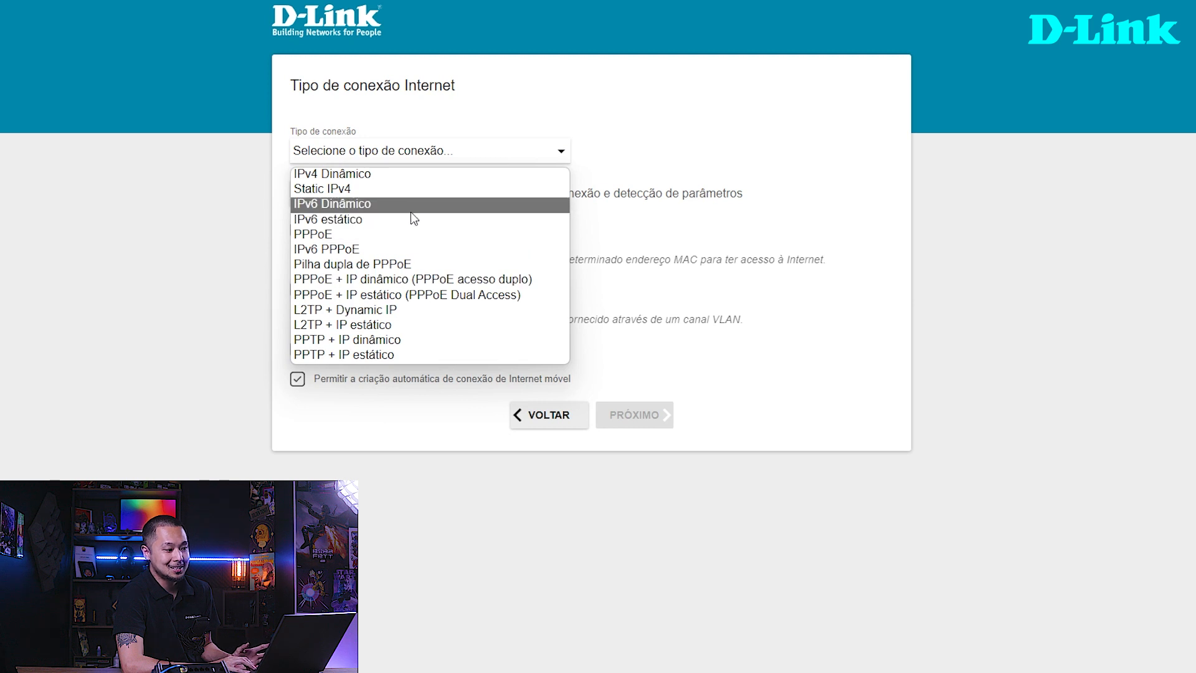
left_click(657, 311)
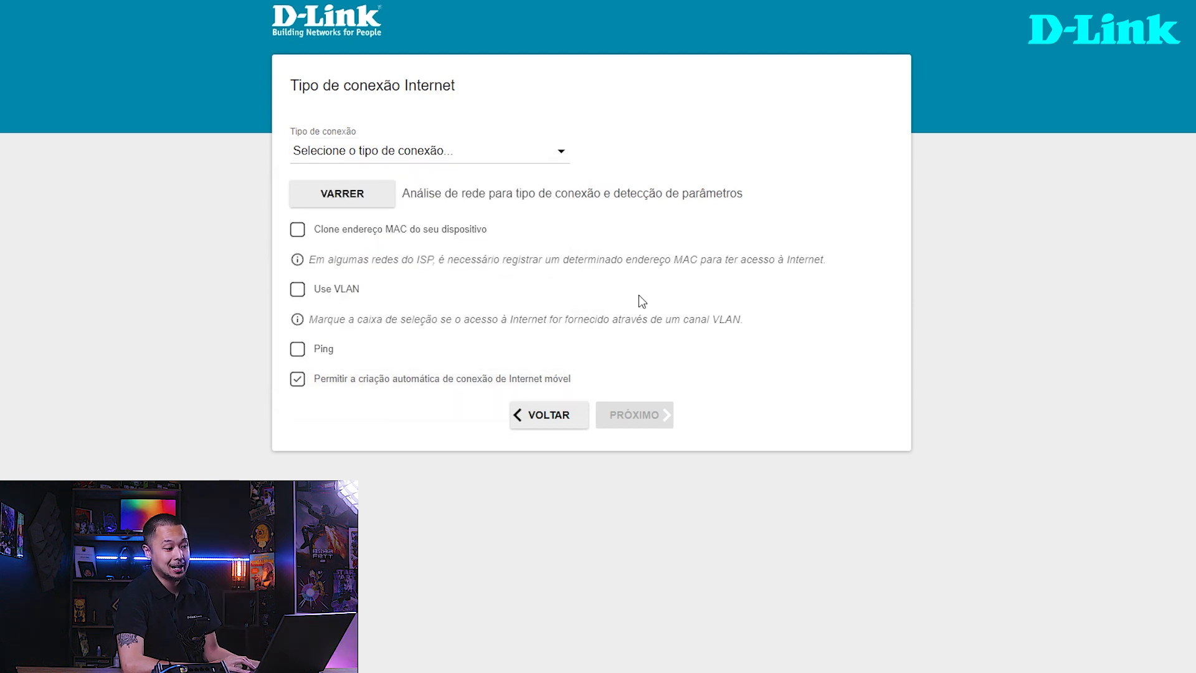
left_click(357, 199)
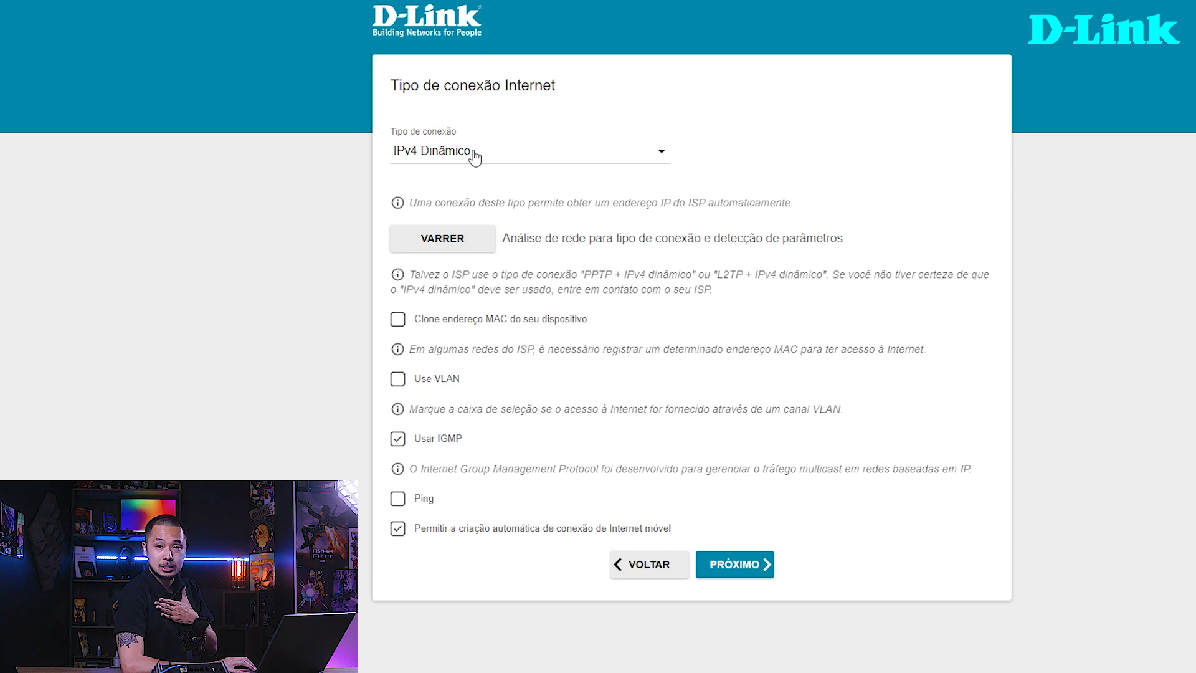
- Try IPv6 Dinâmico as the Internet connection type and return to IPv4 Dinâmico
left_click(427, 161)
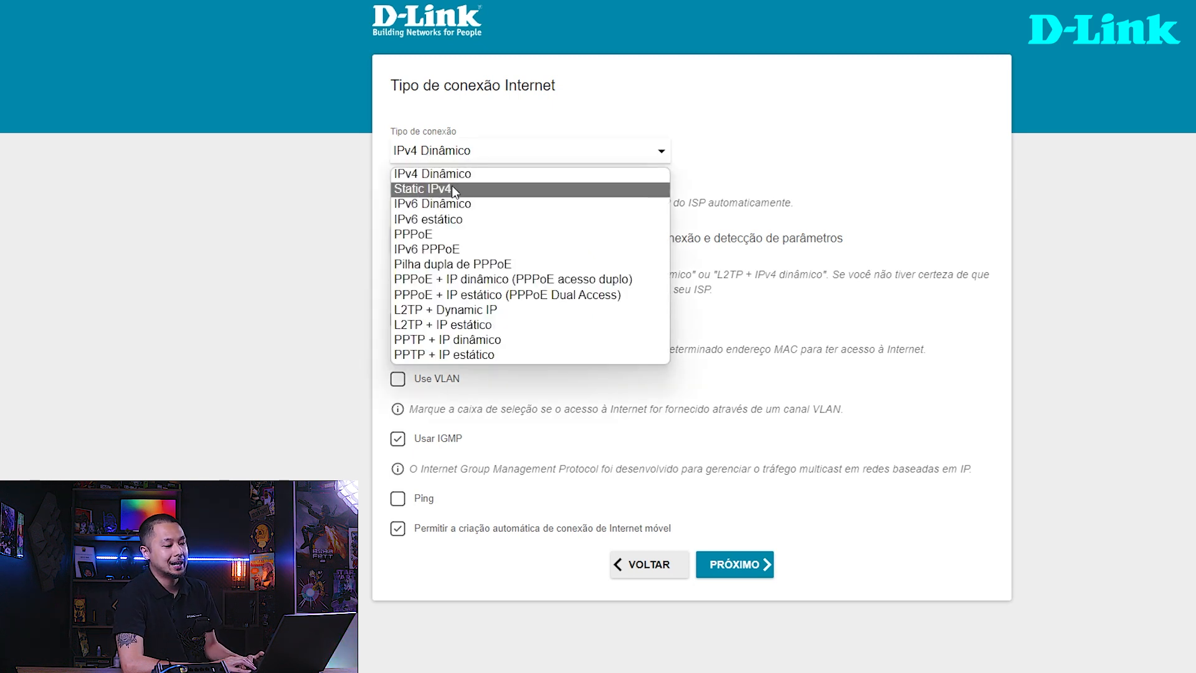
left_click(449, 205)
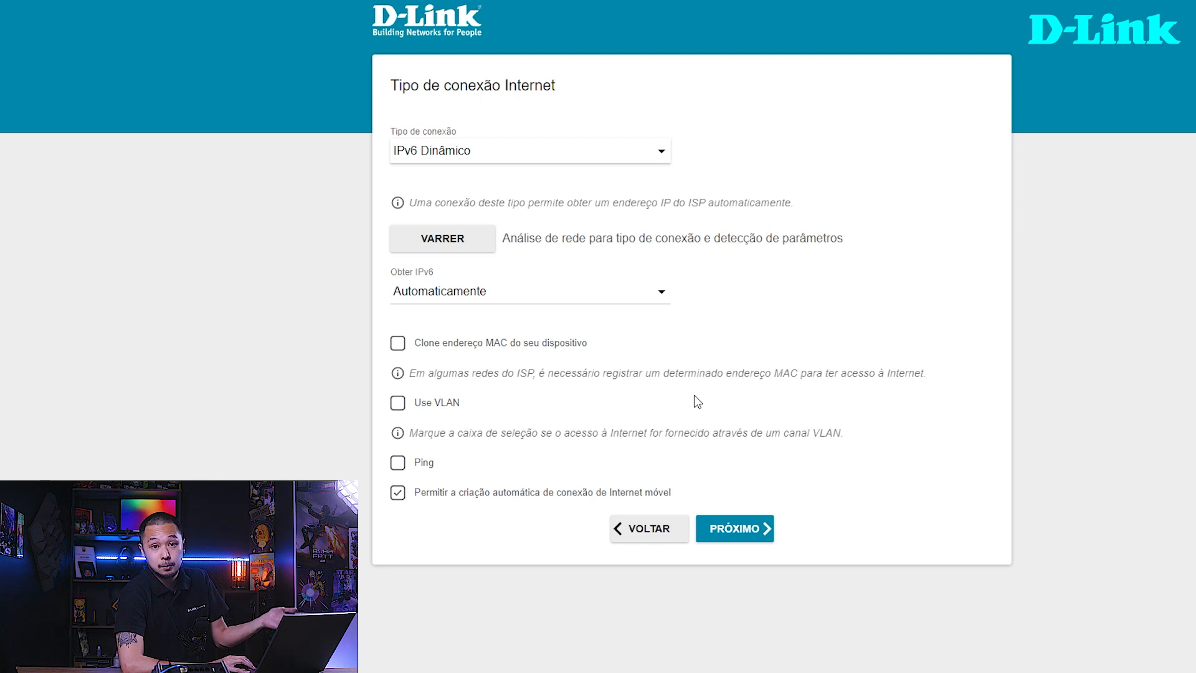
left_click(429, 154)
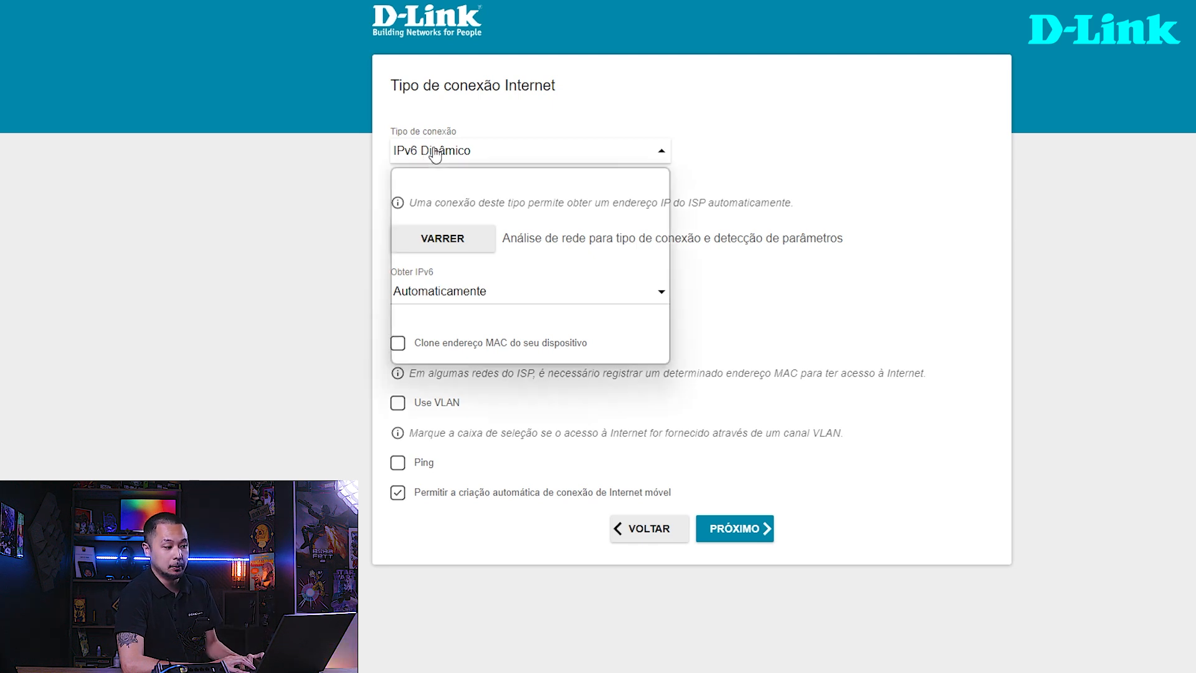
left_click(431, 175)
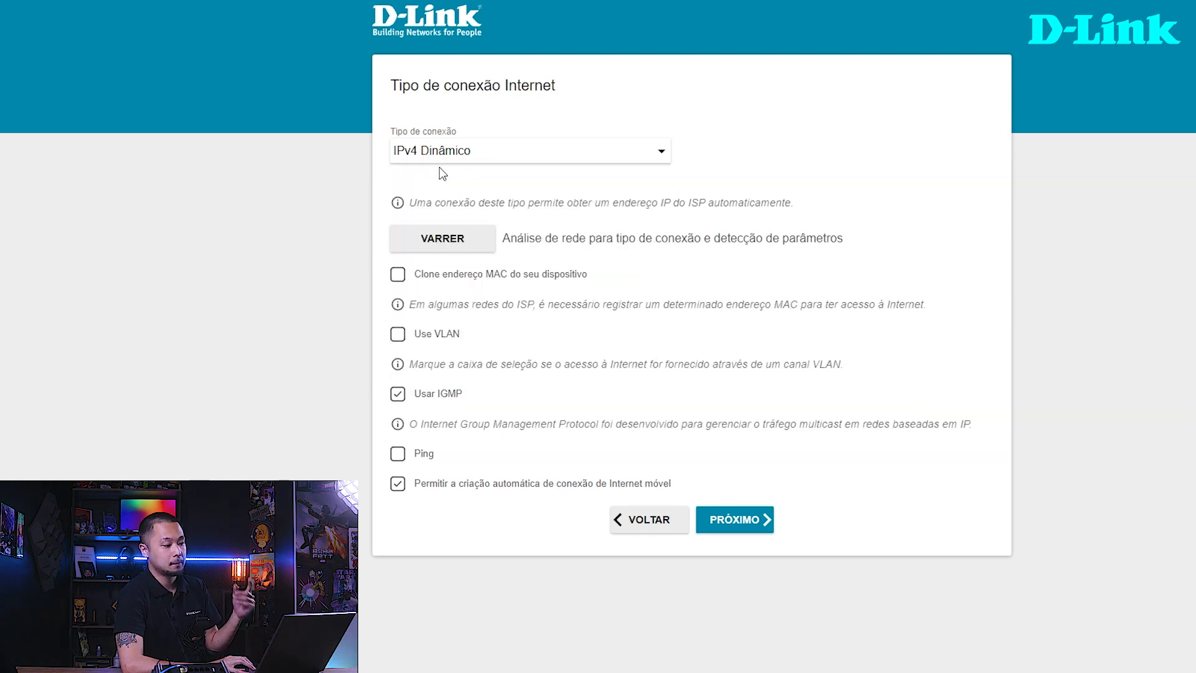
- Set the Internet connection type to PPPoE and check its username and password fields
left_click(453, 160)
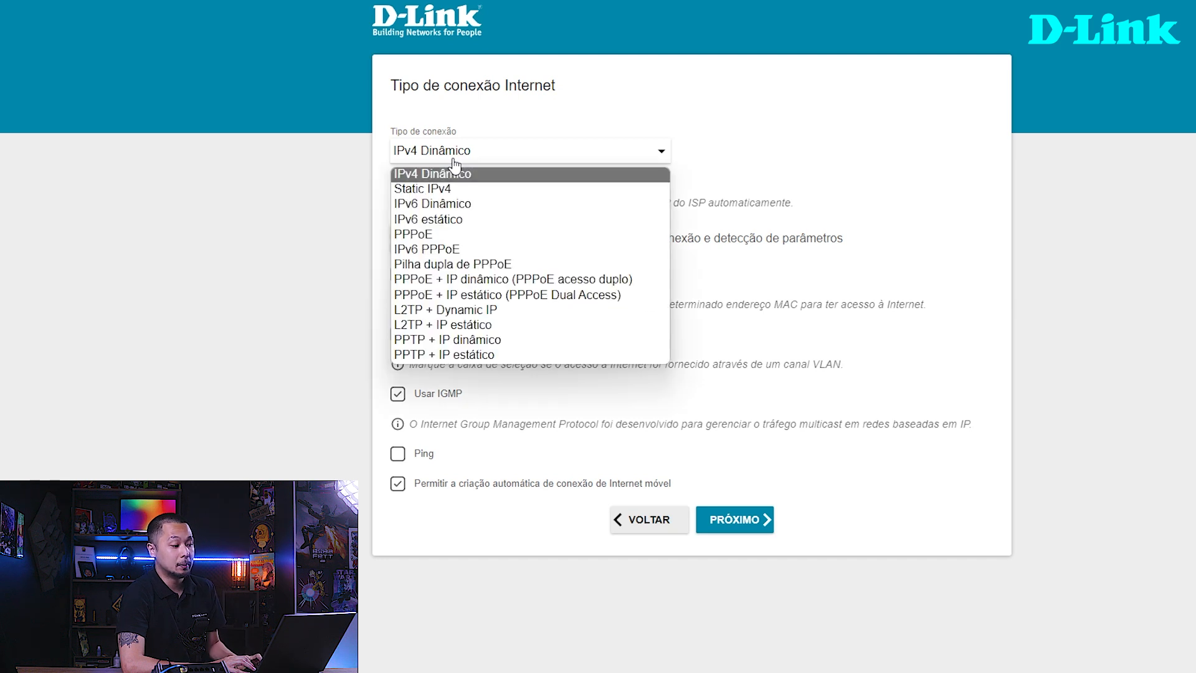
left_click(430, 234)
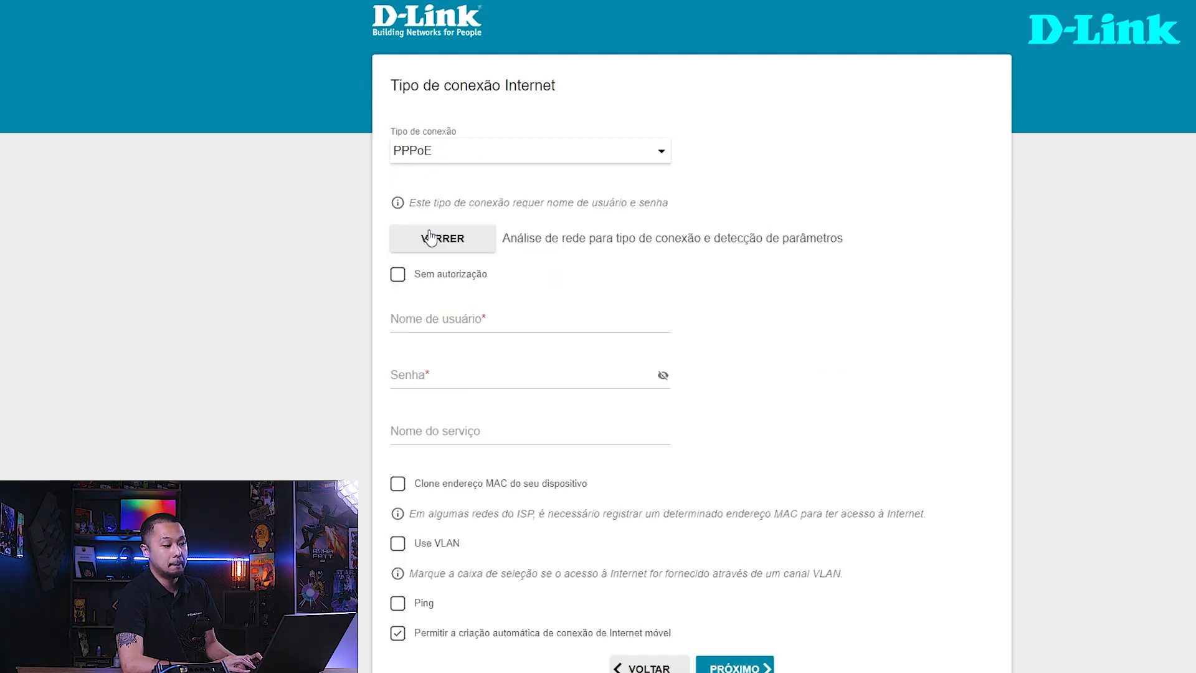
left_click(472, 306)
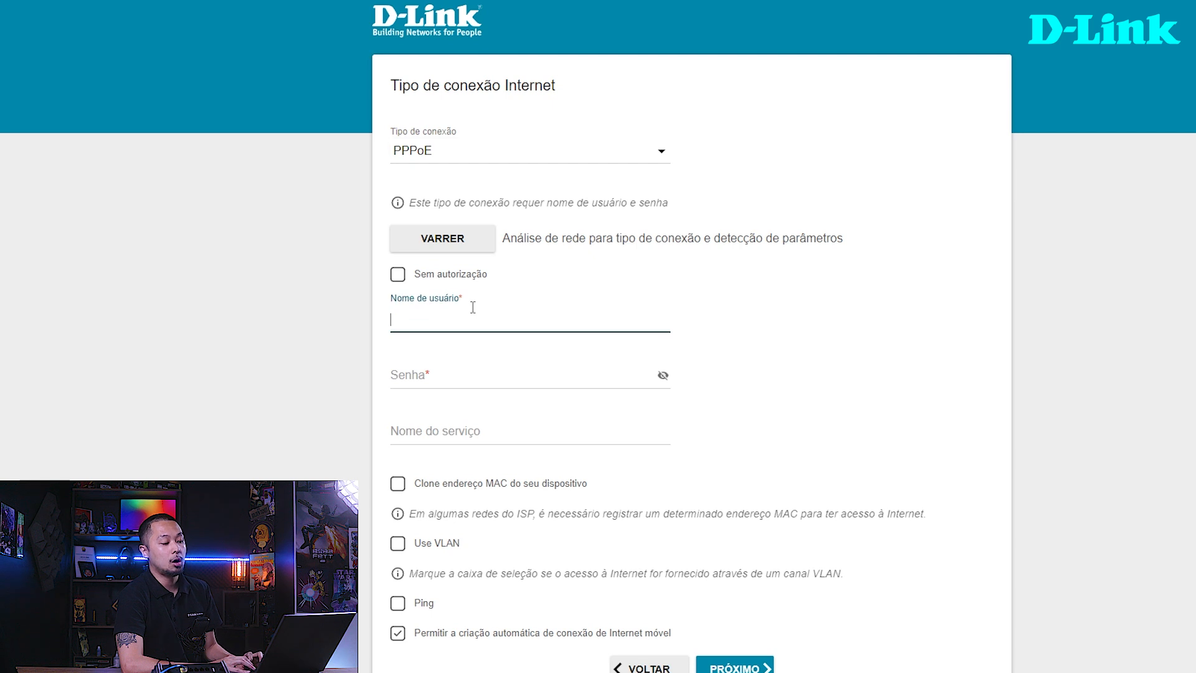
left_click(453, 371)
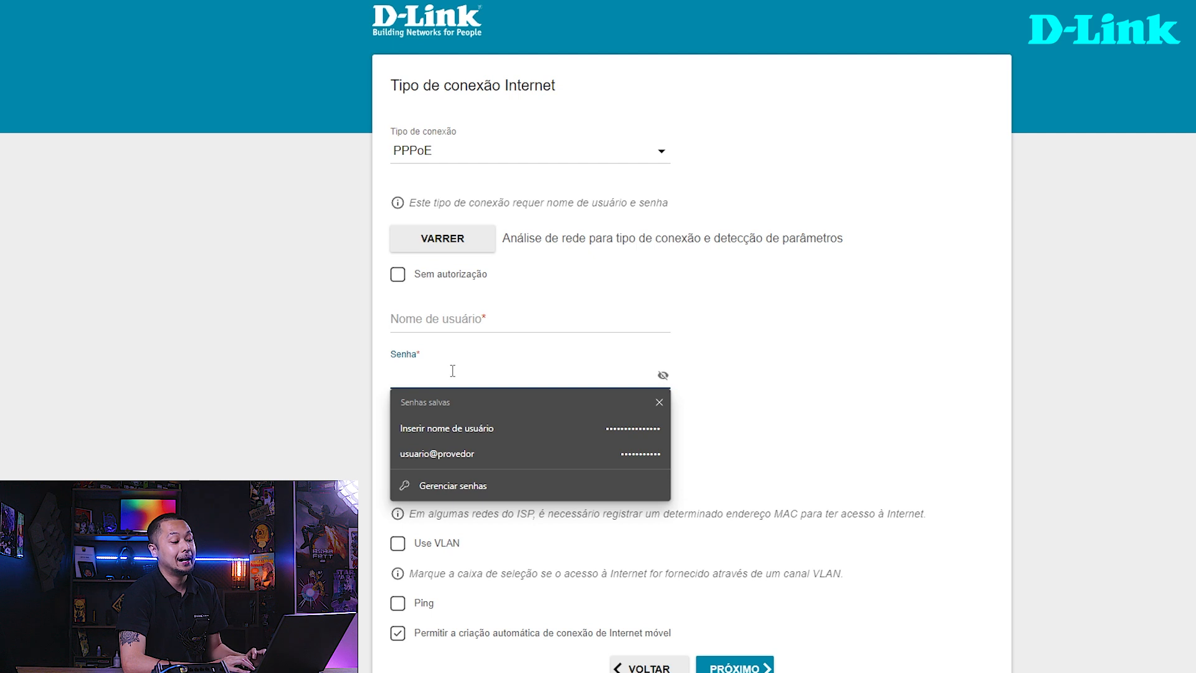
left_click(406, 315)
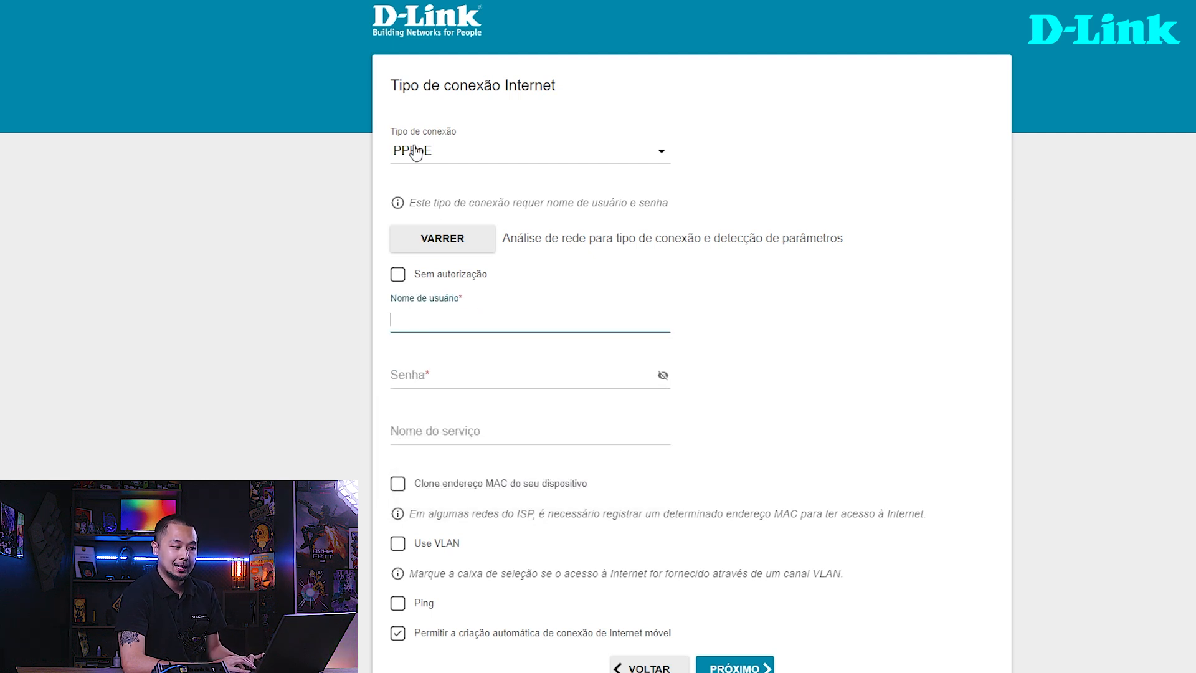
- Try IPv6 PPPoE as the Internet connection type and switch back to PPPoE
left_click(415, 151)
left_click(441, 248)
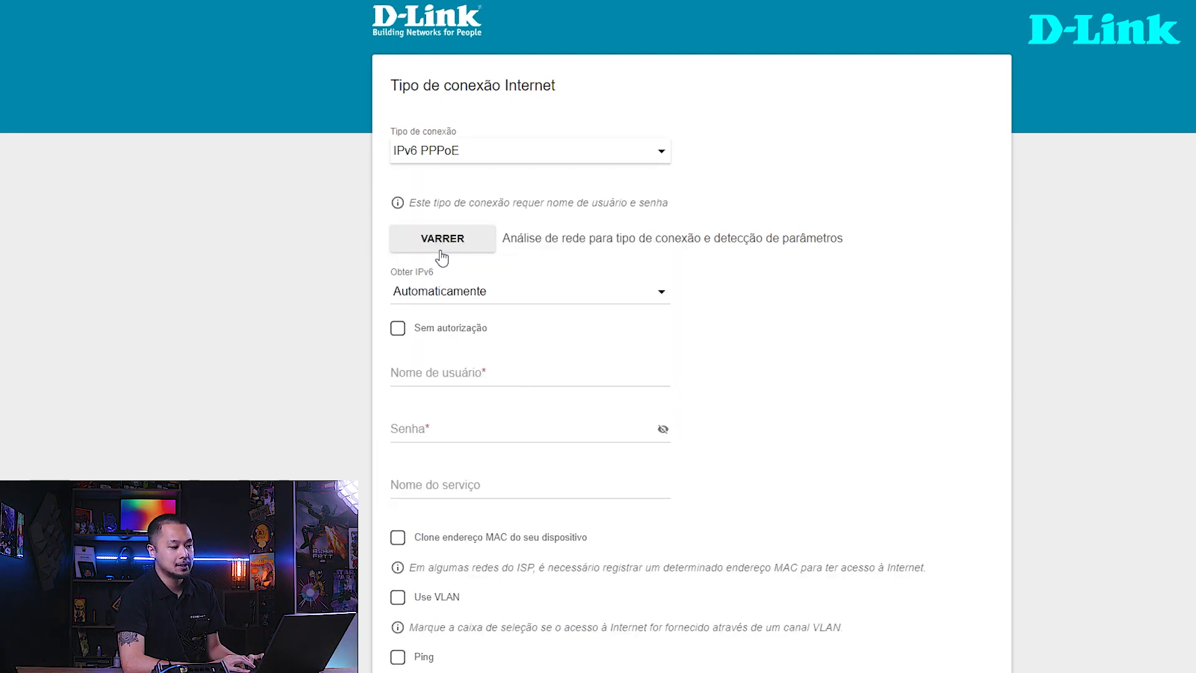
left_click(436, 151)
left_click(429, 232)
- Examine the Nome de usuário and Senha fields required for the PPPoE connection
left_click(435, 315)
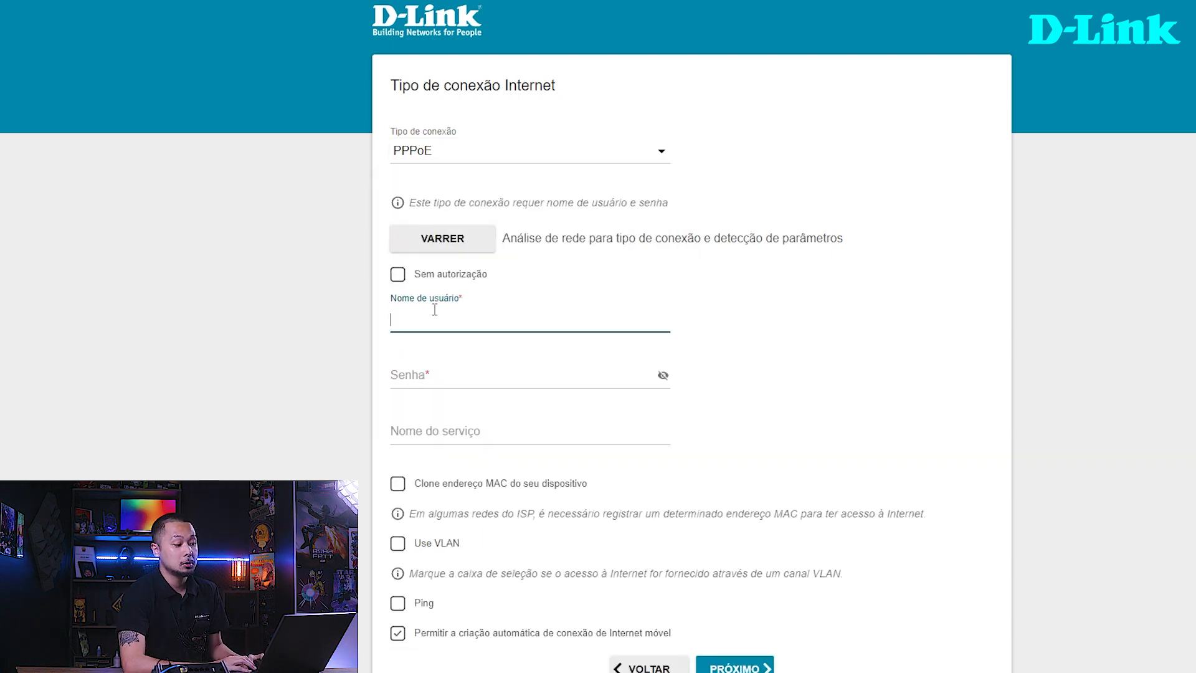
left_click(454, 365)
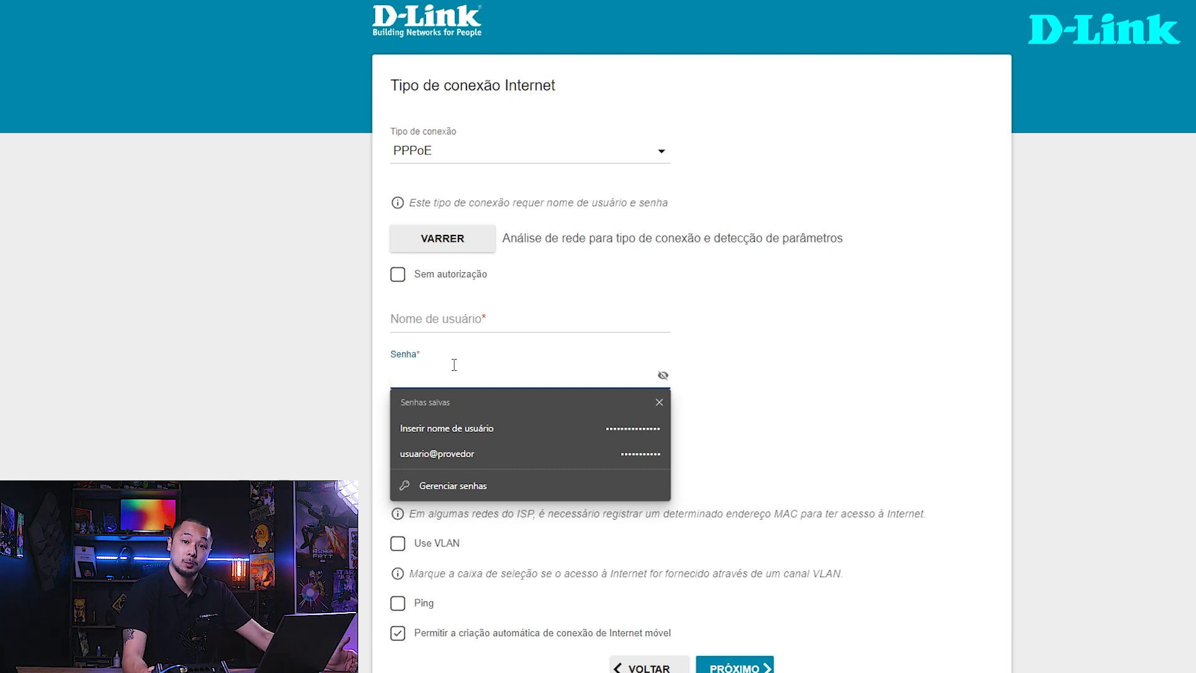
left_click(484, 327)
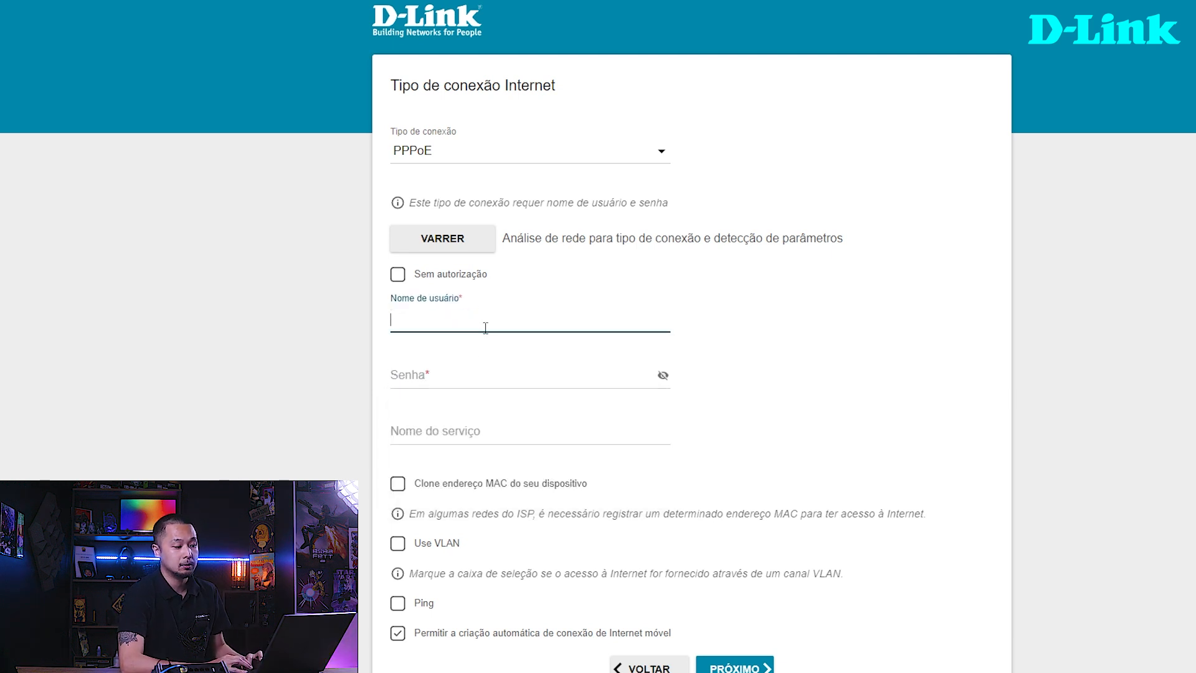
left_click(469, 372)
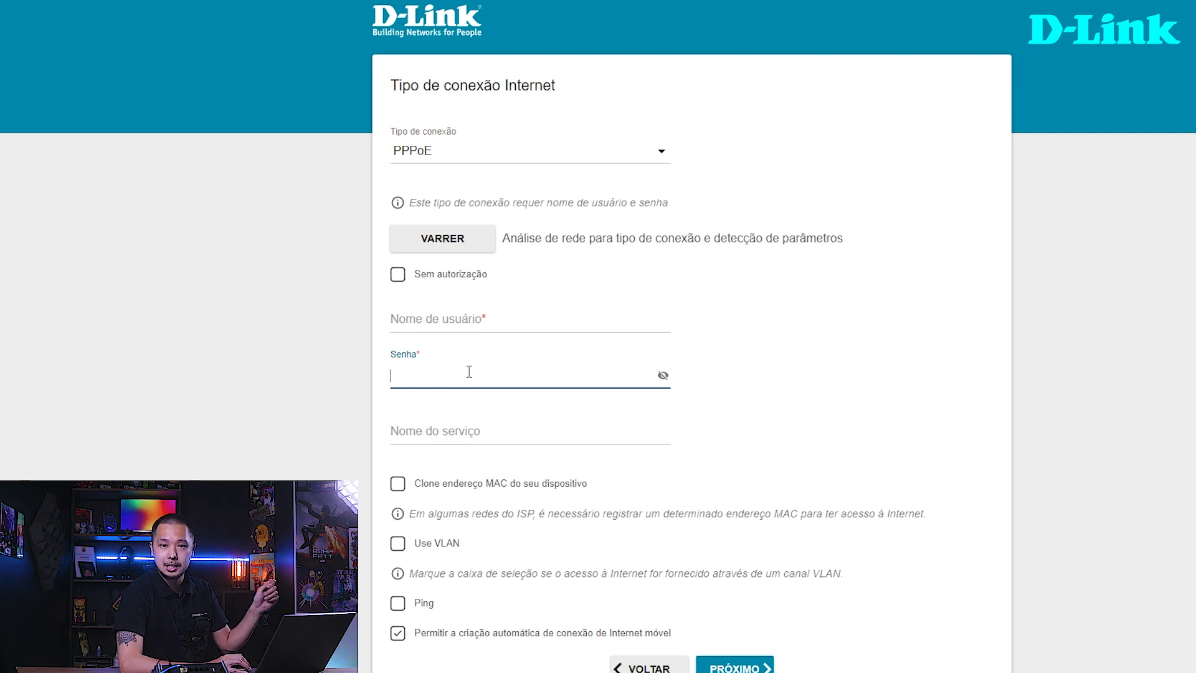
left_click(456, 322)
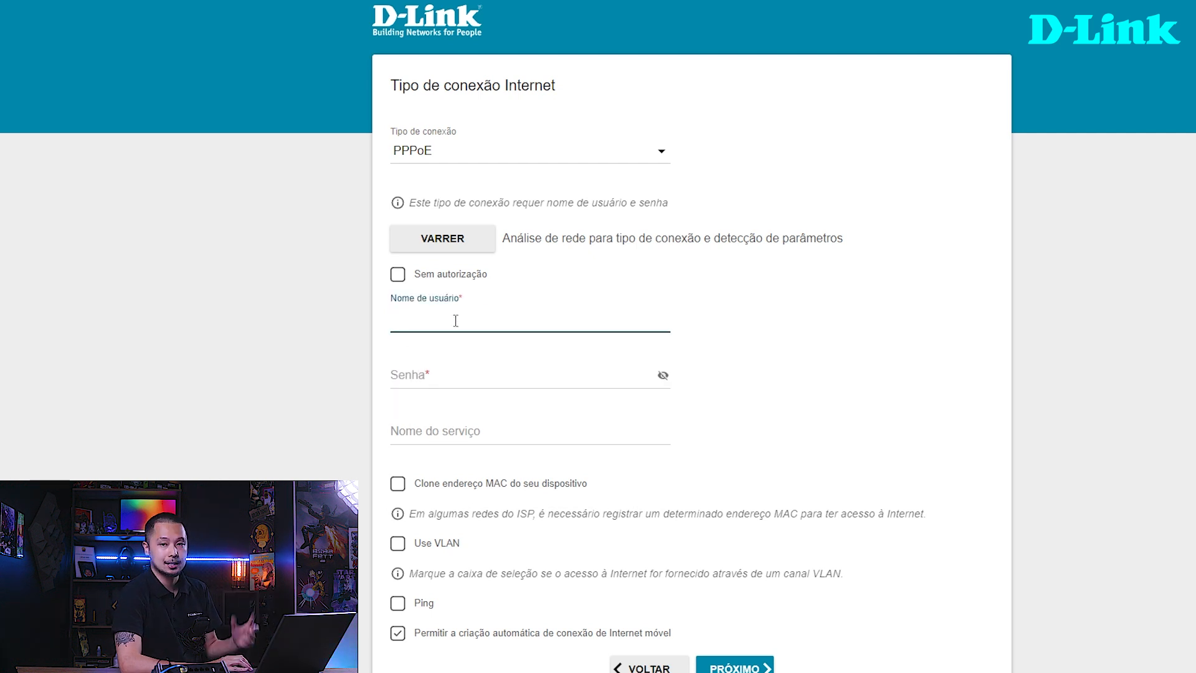
- Enter the provider's username and password for the PPPoE connection, leaving Nome do serviço empty
type("provedor@provedor")
key("Tab")
type("•••••••••••••••")
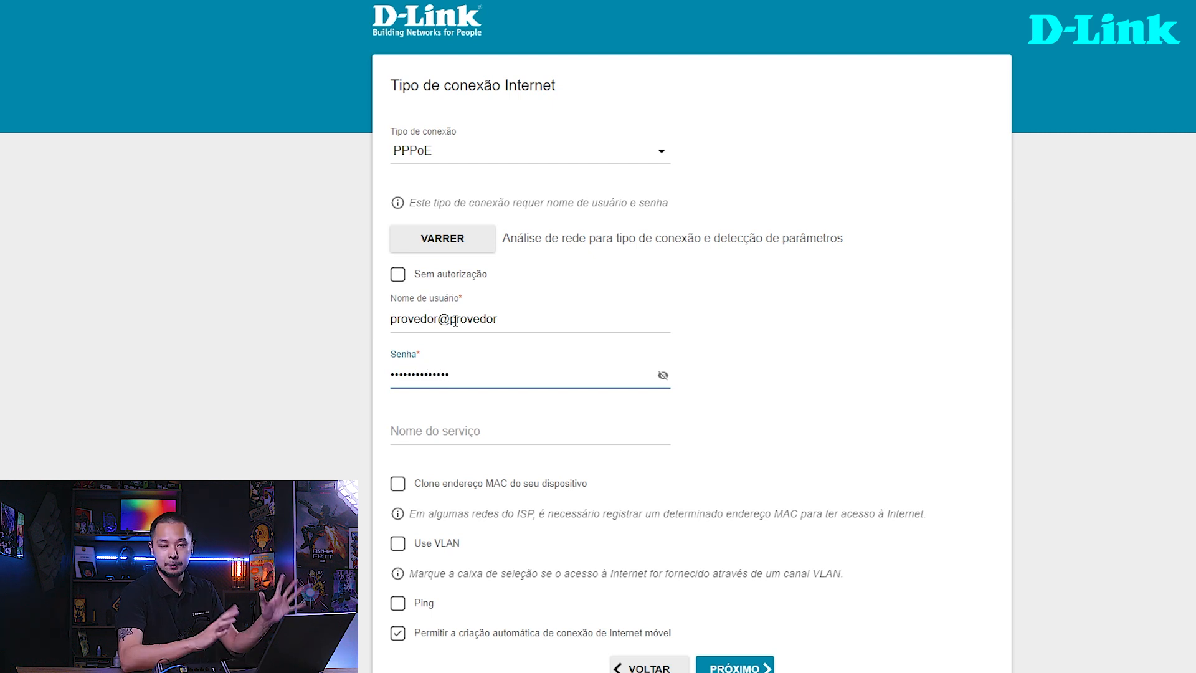
left_click(447, 435)
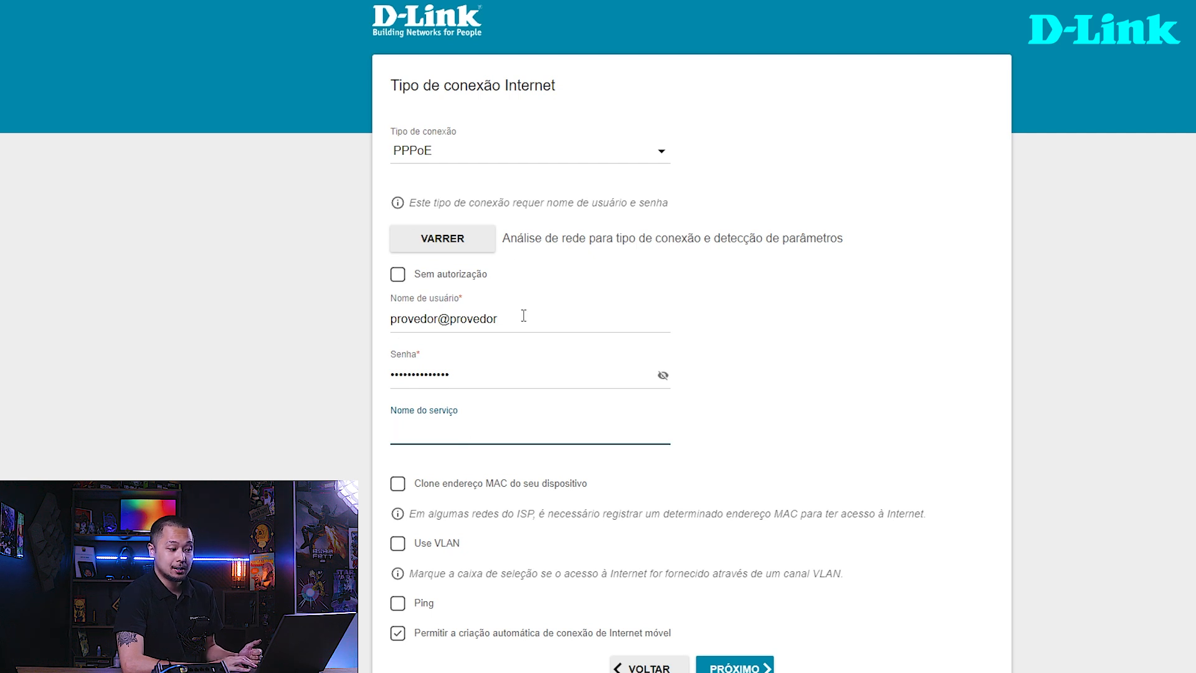
- Try IPv6 PPPoE, Static IPv4 and IPv6 estático as the Internet connection type to compare their required fields
left_click(418, 162)
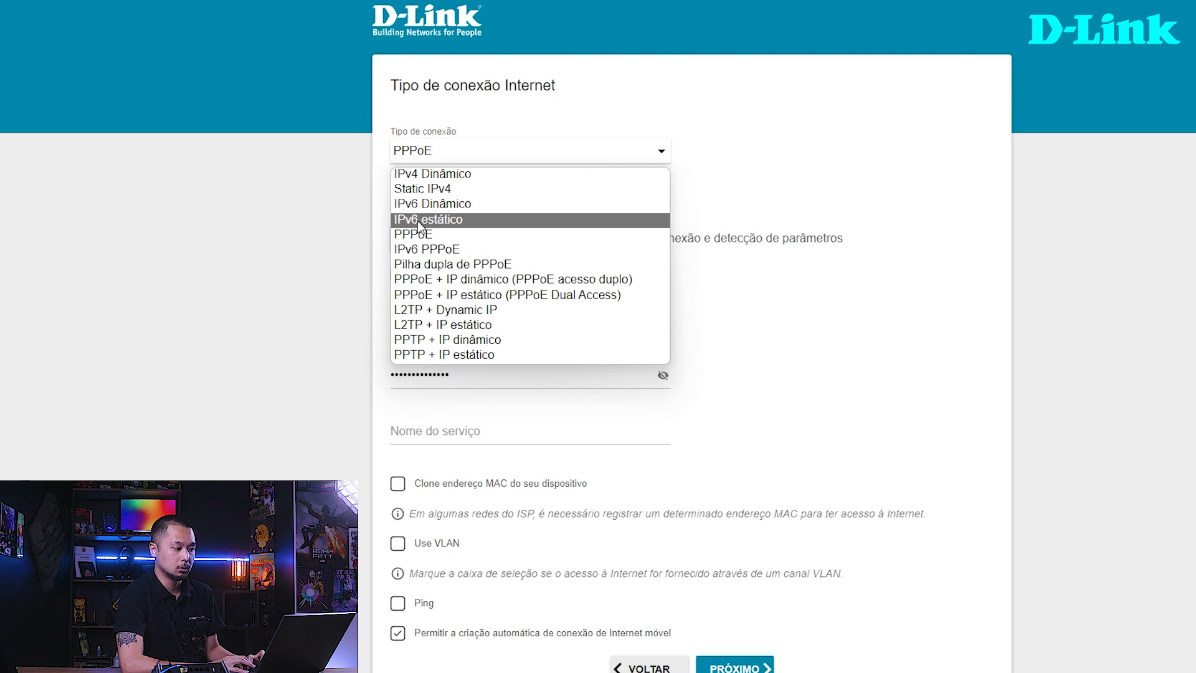
left_click(417, 253)
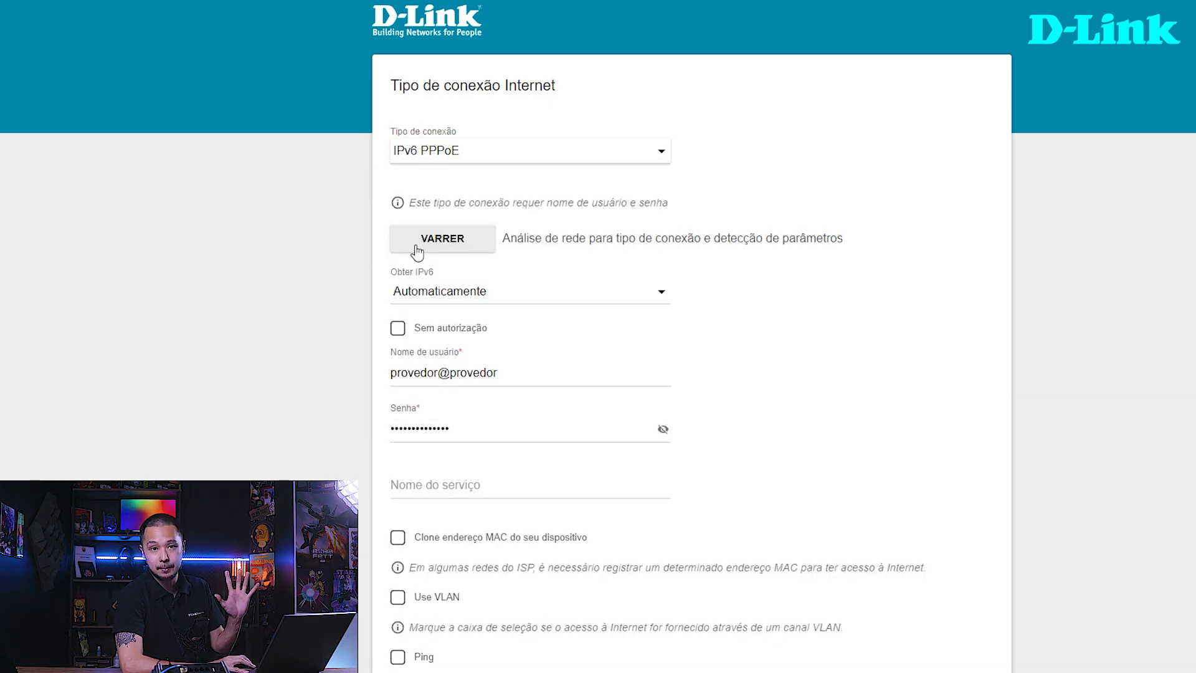
left_click(436, 160)
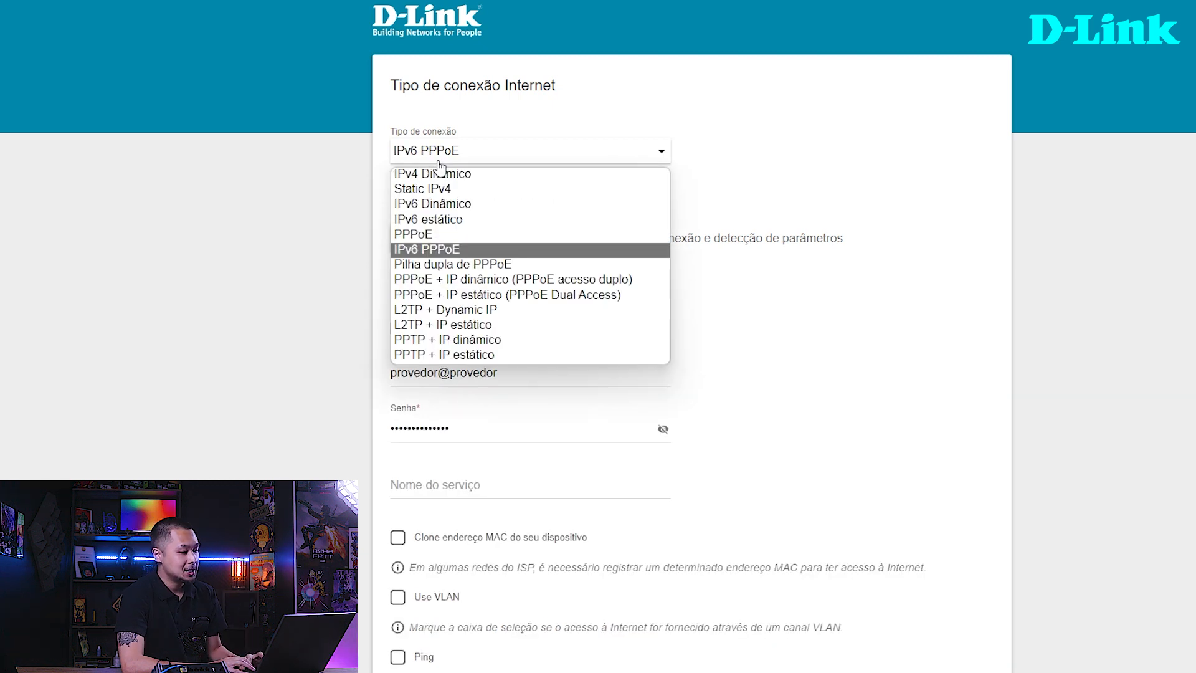
left_click(434, 191)
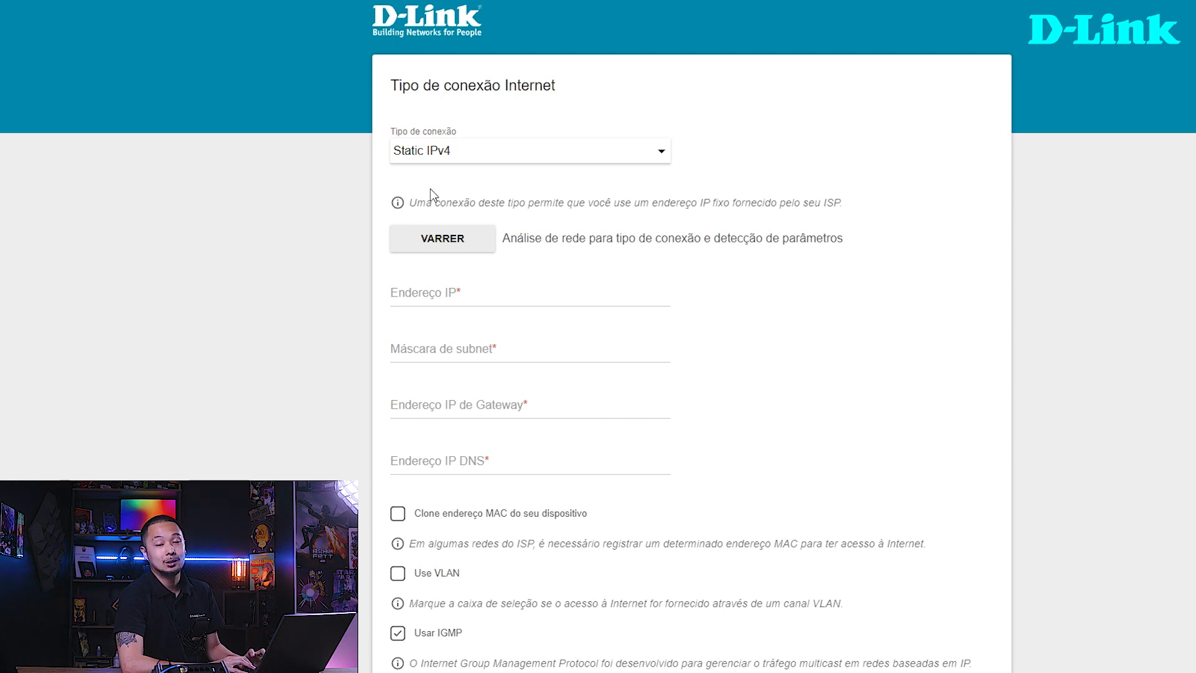
left_click(434, 164)
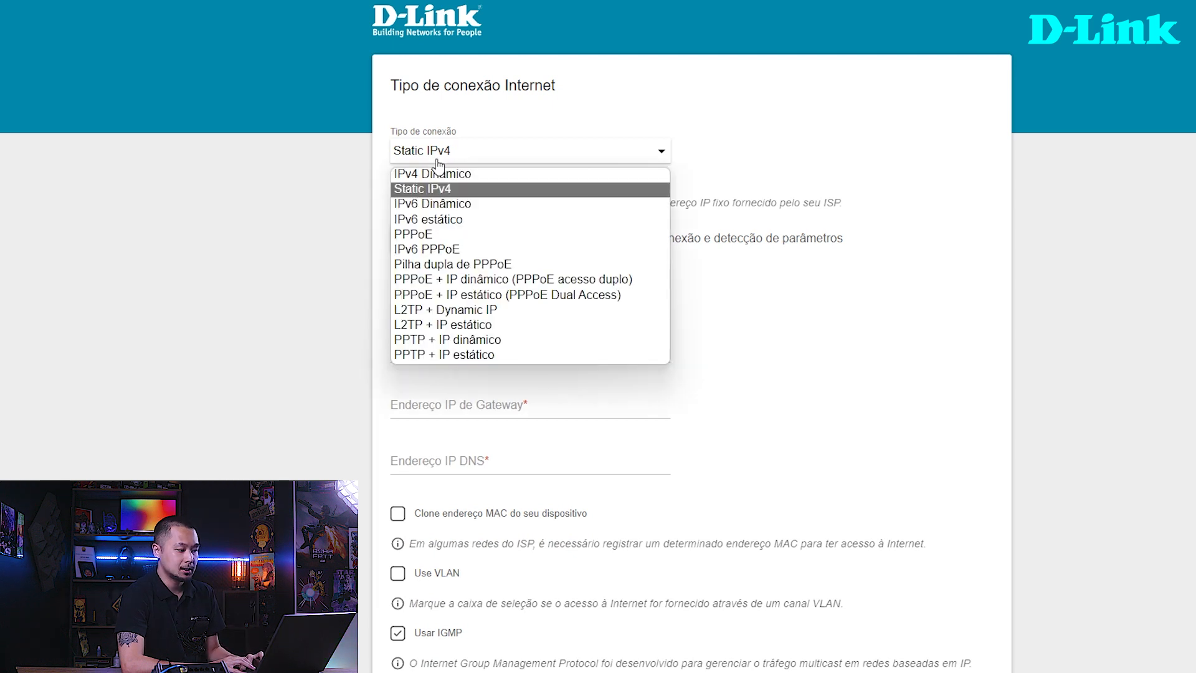
left_click(426, 220)
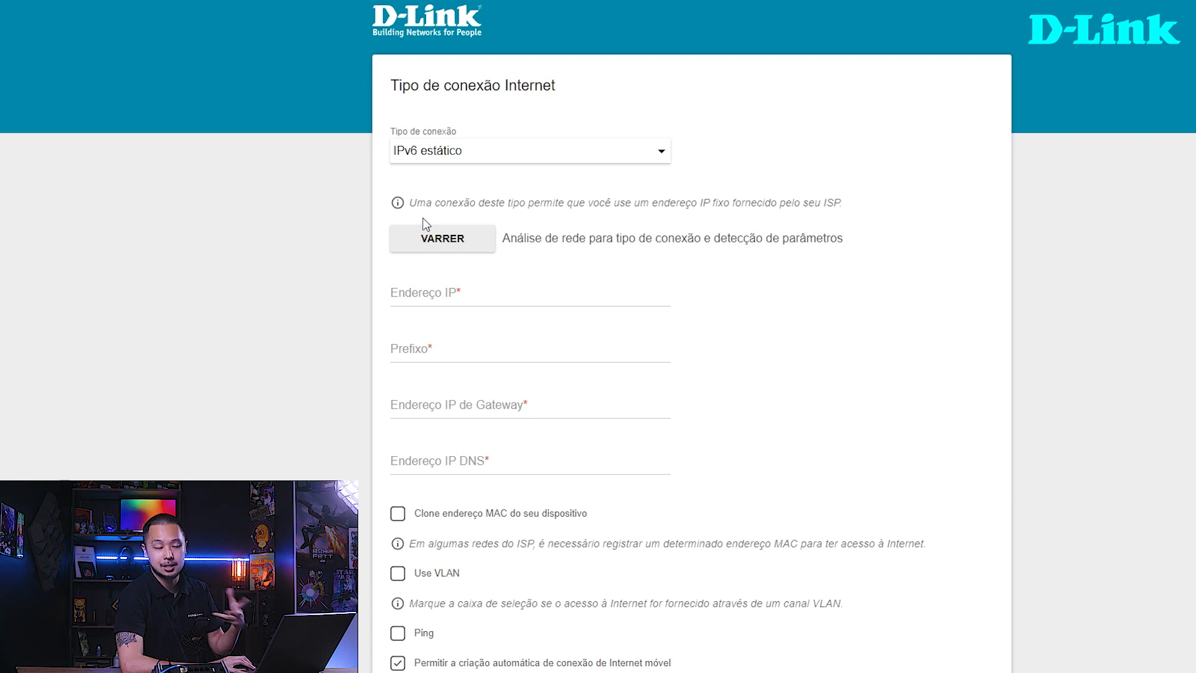
- Set the Internet connection type to Static IPv4 and check its Endereço IP and Máscara de subnet fields
left_click(436, 157)
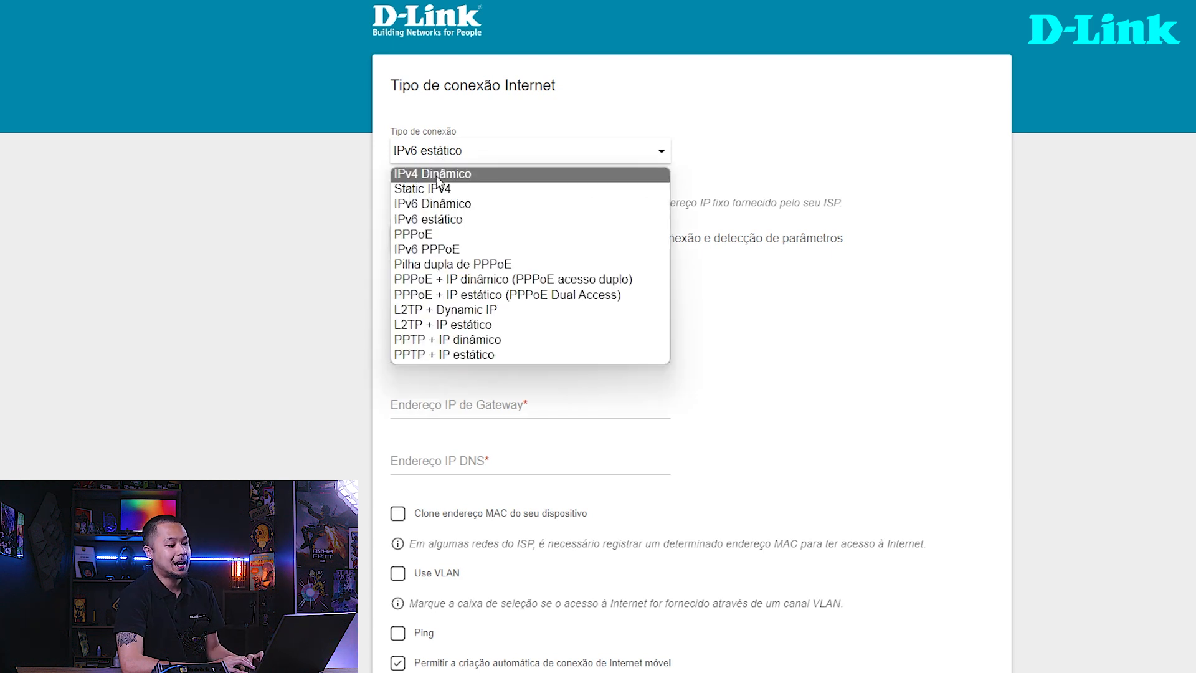
left_click(437, 194)
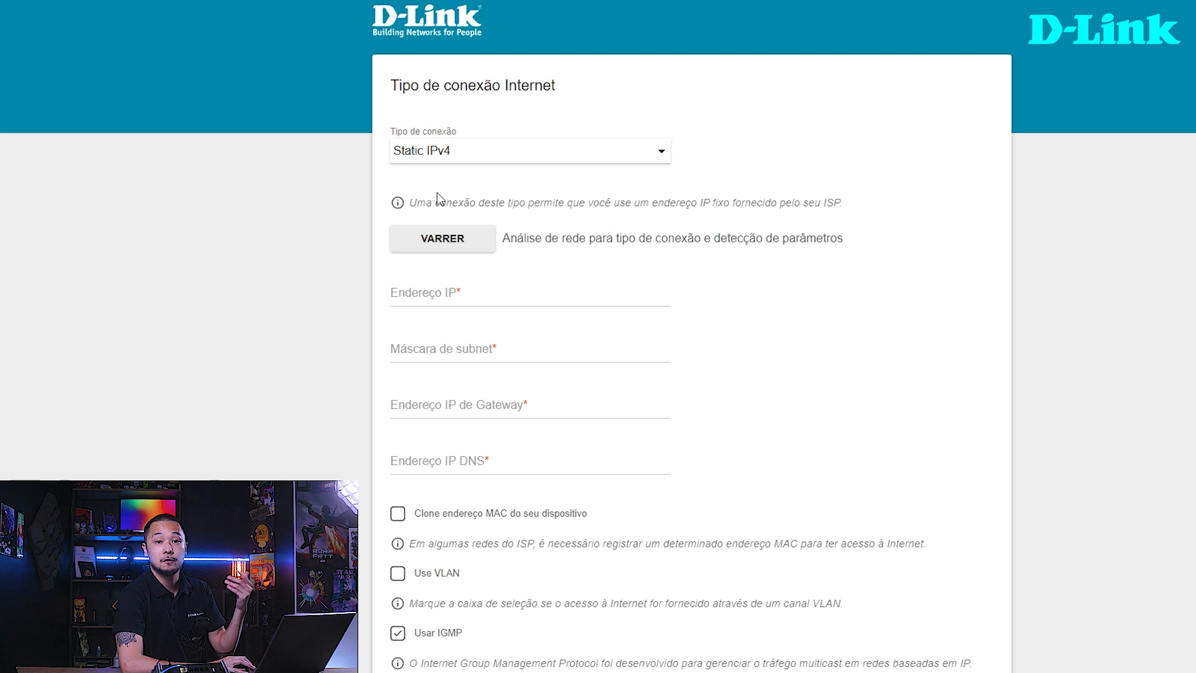
left_click(414, 288)
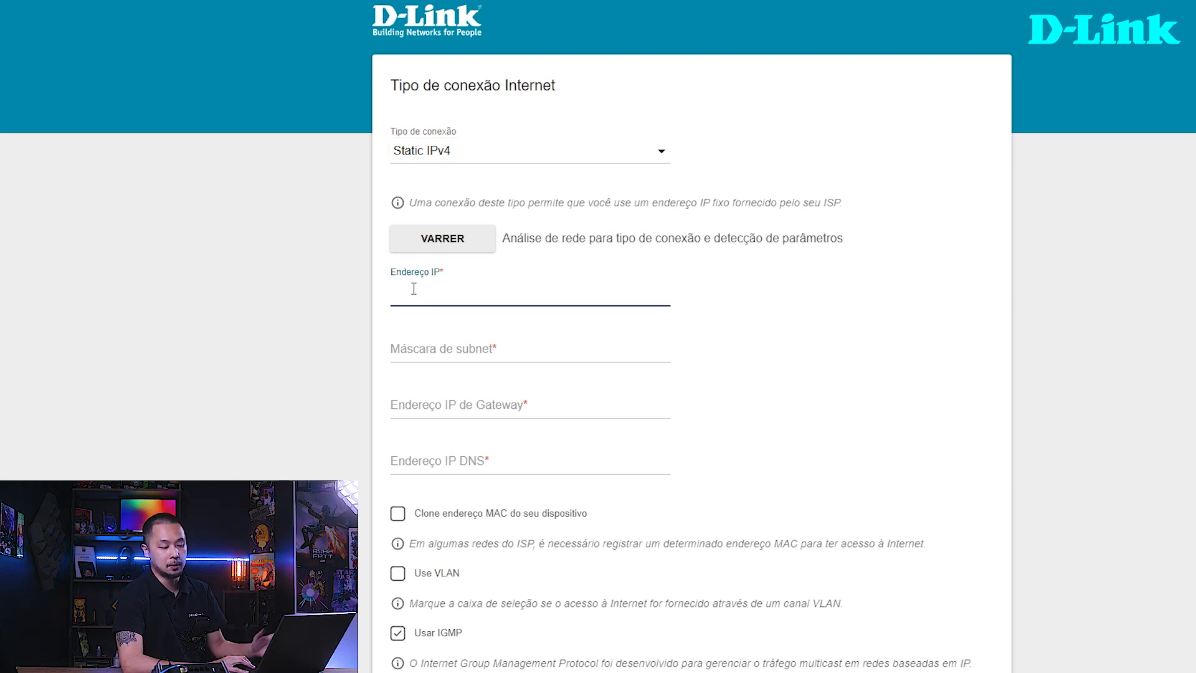
left_click(418, 351)
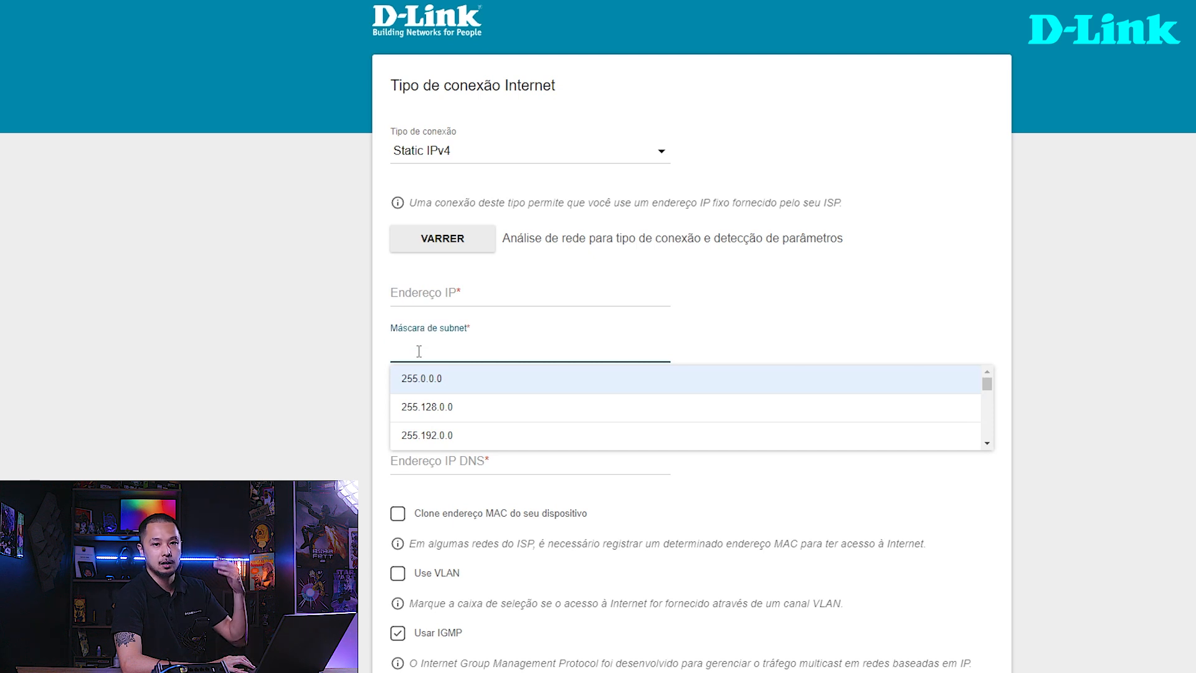
left_click(346, 350)
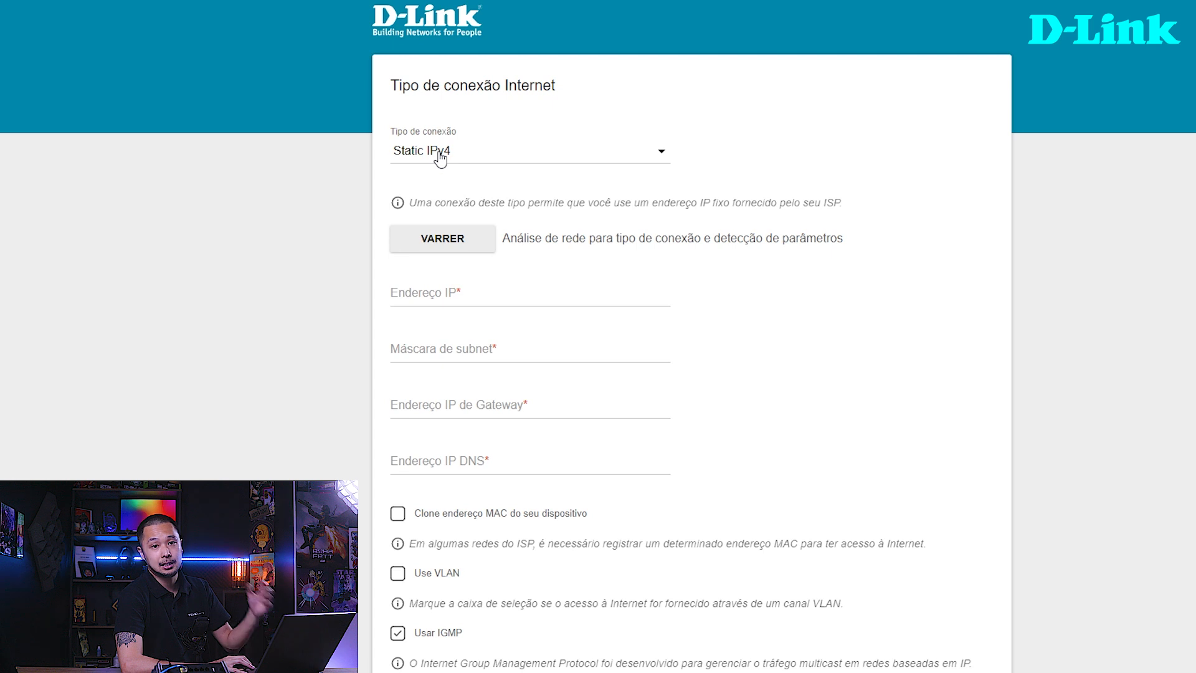
- Set the static IPv4 address to 192.168.15.10 and the subnet mask to 255.255.255.0
left_click(432, 288)
key("BackSpace")
type("19")
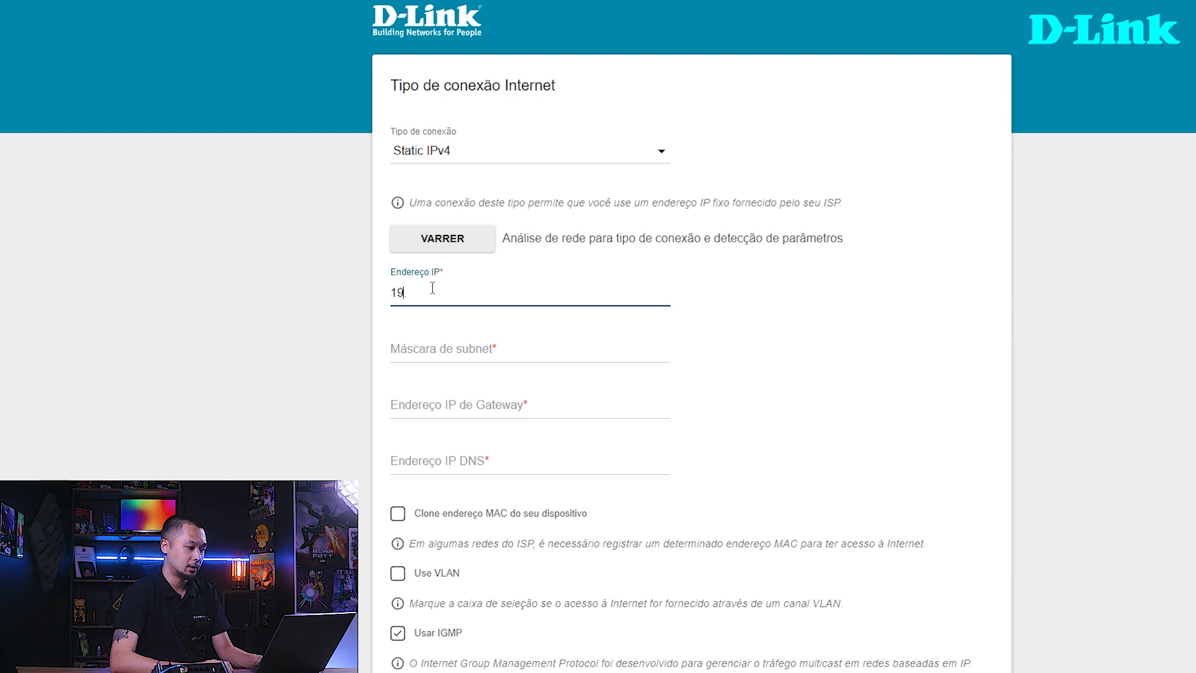
type("2.168.15.10")
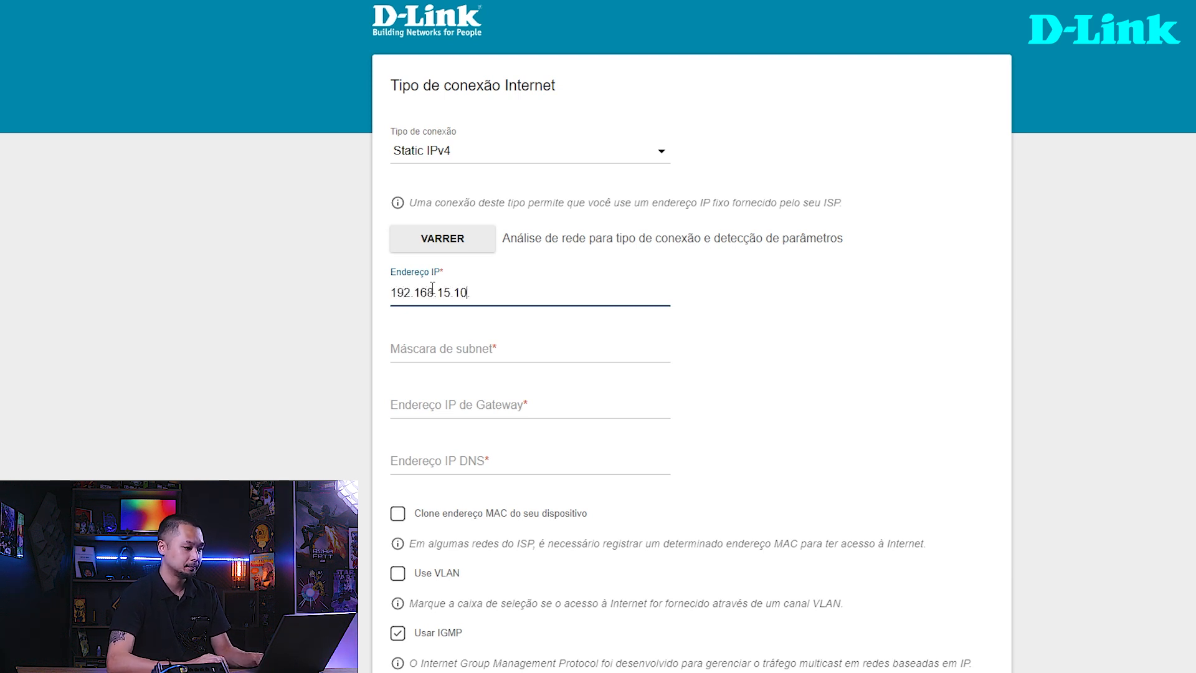
left_click(471, 342)
type("255.255.255.255.0")
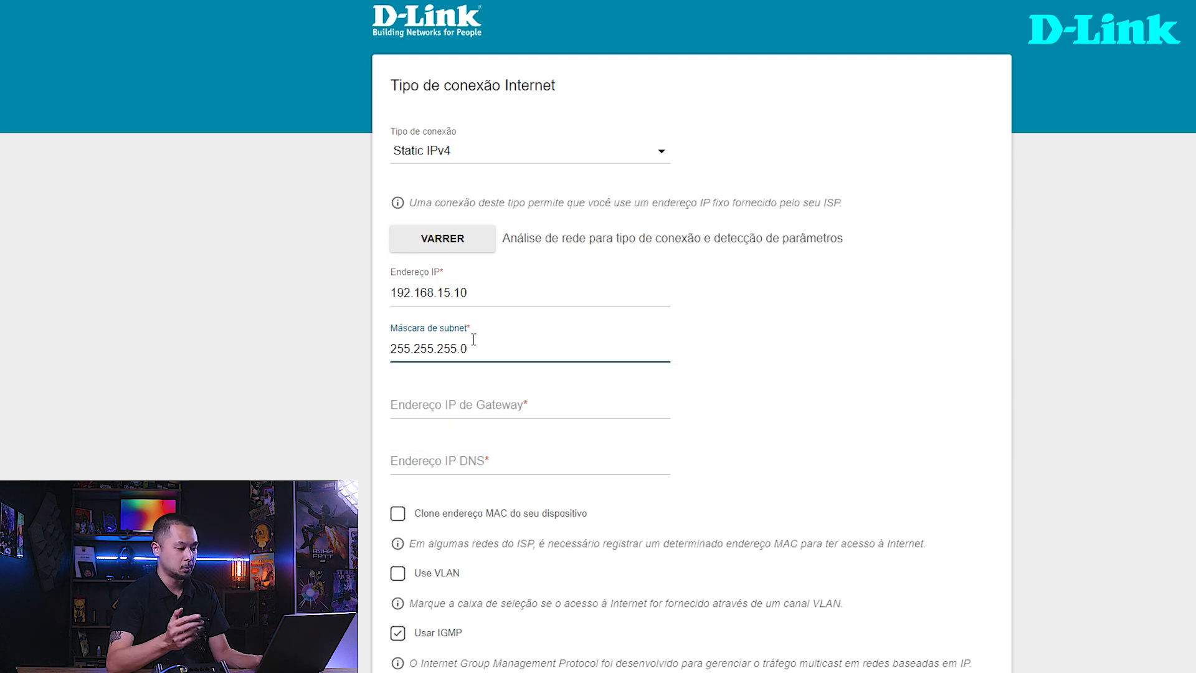
key("Tab")
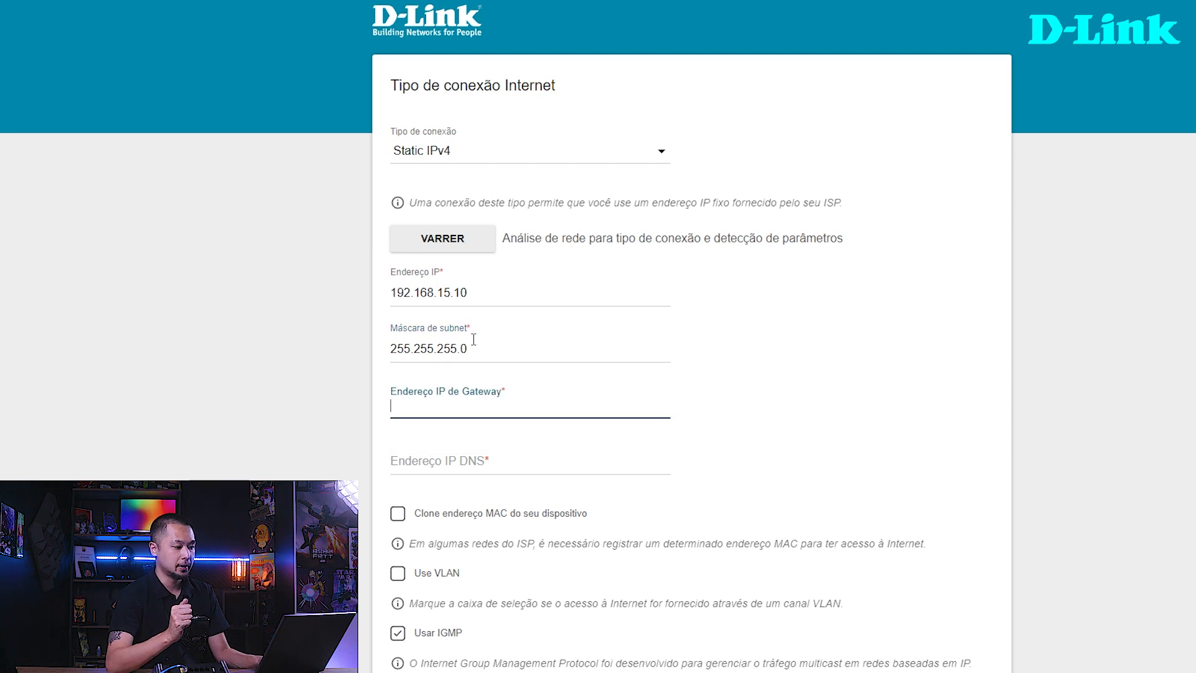
- Set the static connection's gateway address to 192.168.15.1 and its DNS address to 8.8.8.8
type("192.168.15.1")
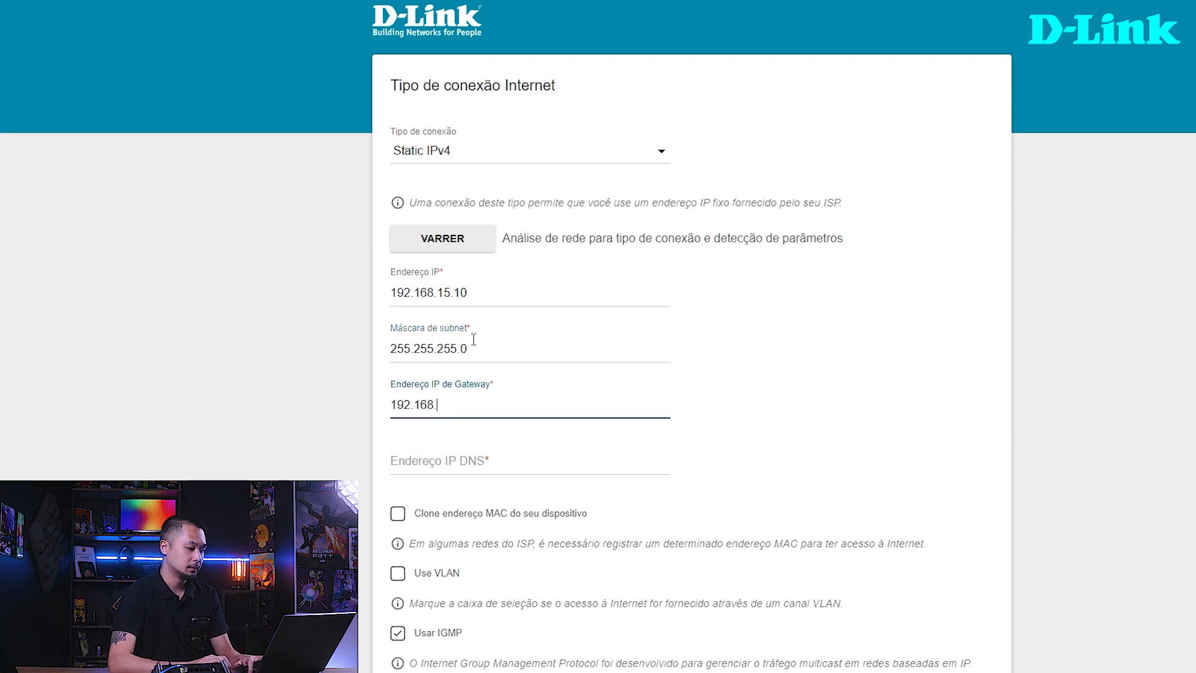
key("Tab")
type("8.8.8.8")
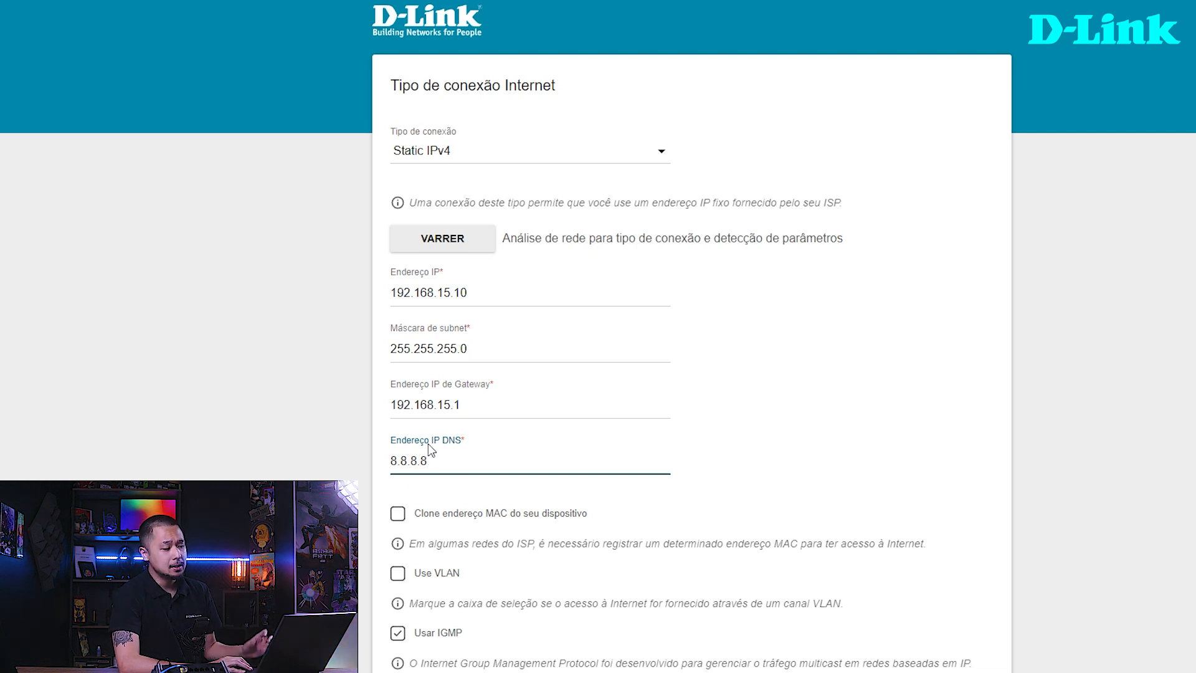
- Compare IPv4 Dinâmico with PPPoE as the connection type and review the PPPoE username and password fields
left_click(664, 153)
left_click(593, 172)
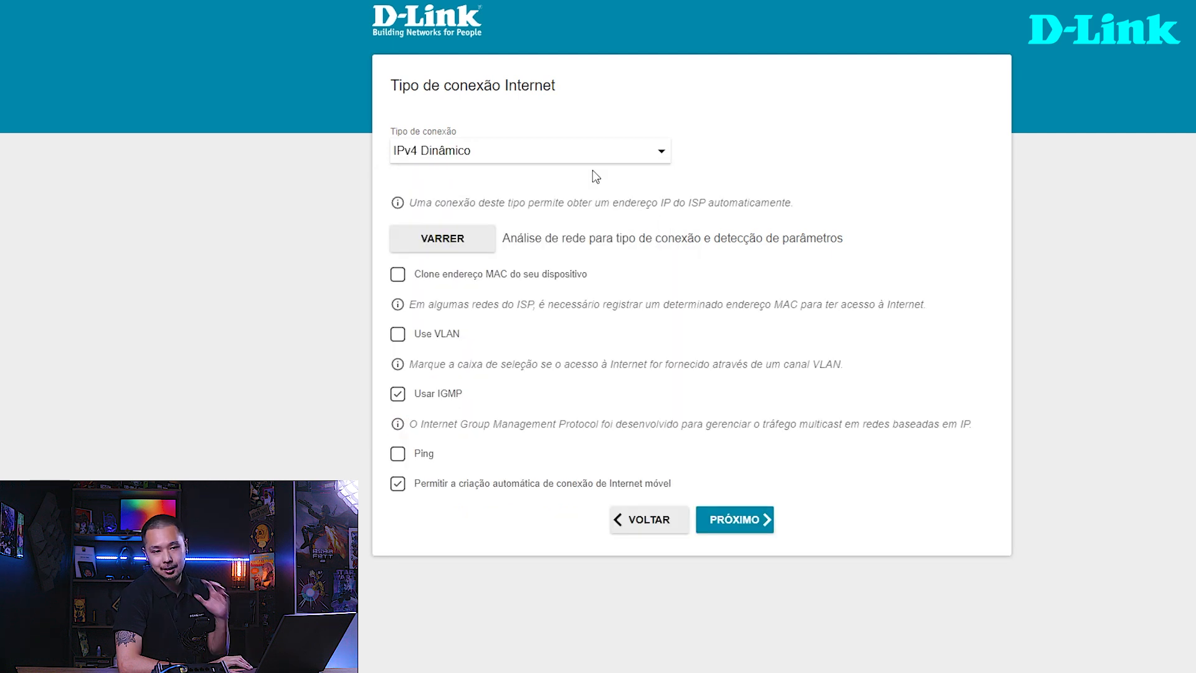
left_click(619, 153)
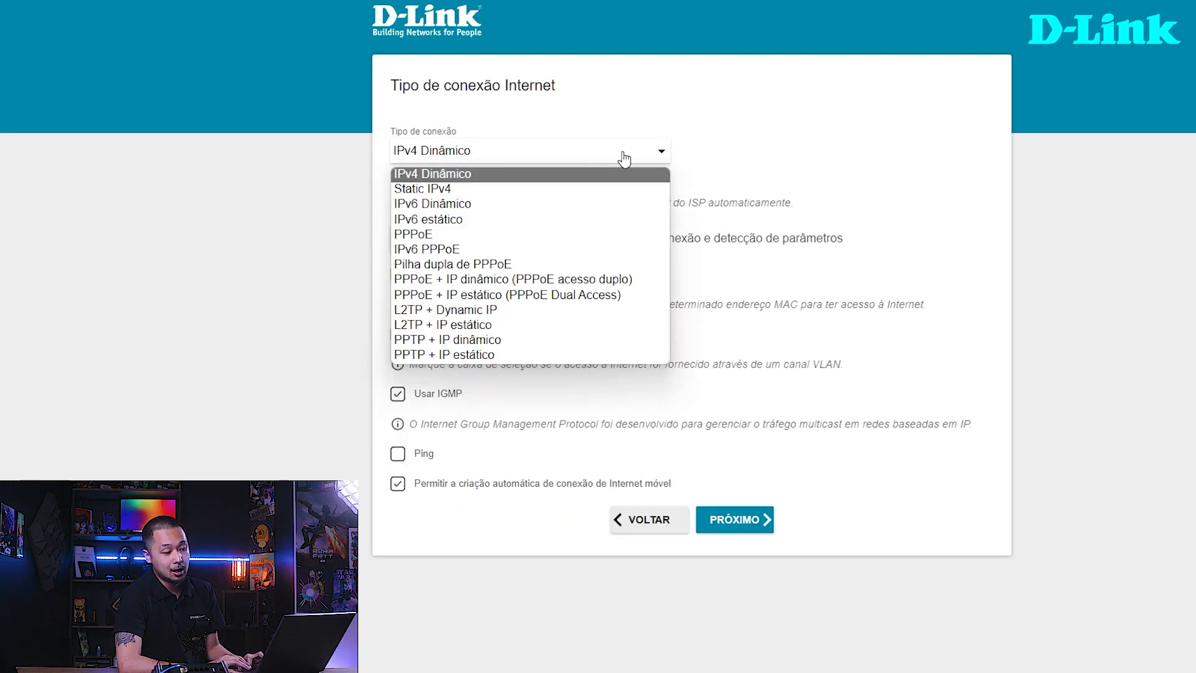
left_click(443, 233)
left_click(509, 324)
left_click_drag(508, 324, 399, 336)
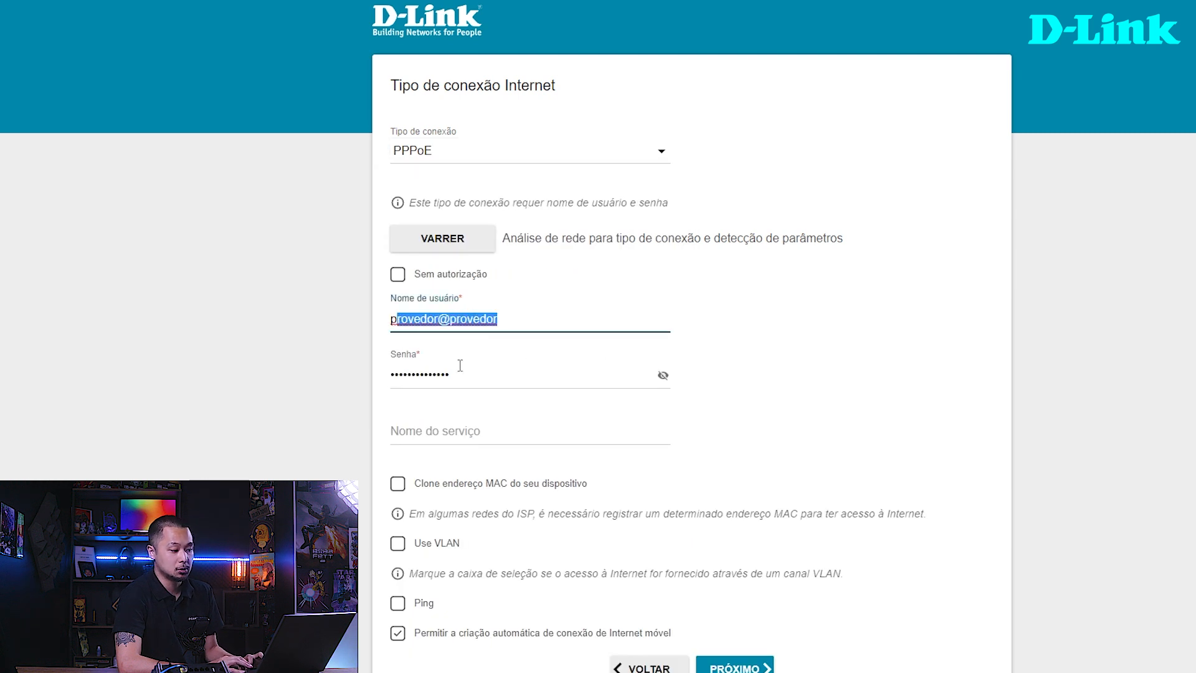
left_click_drag(482, 376, 387, 385)
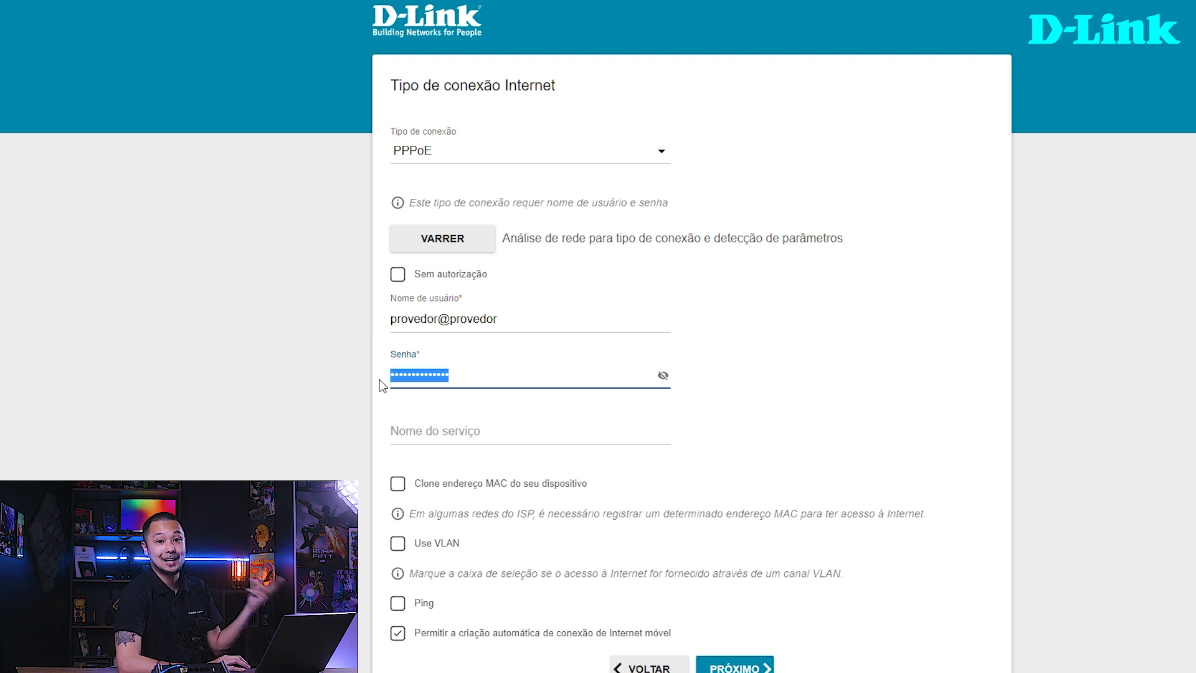
- Set the connection type to IPv4 Dinâmico with automatic mobile Internet connection creation enabled, and continue to the 2.4 GHz wireless settings
left_click(570, 152)
left_click(475, 177)
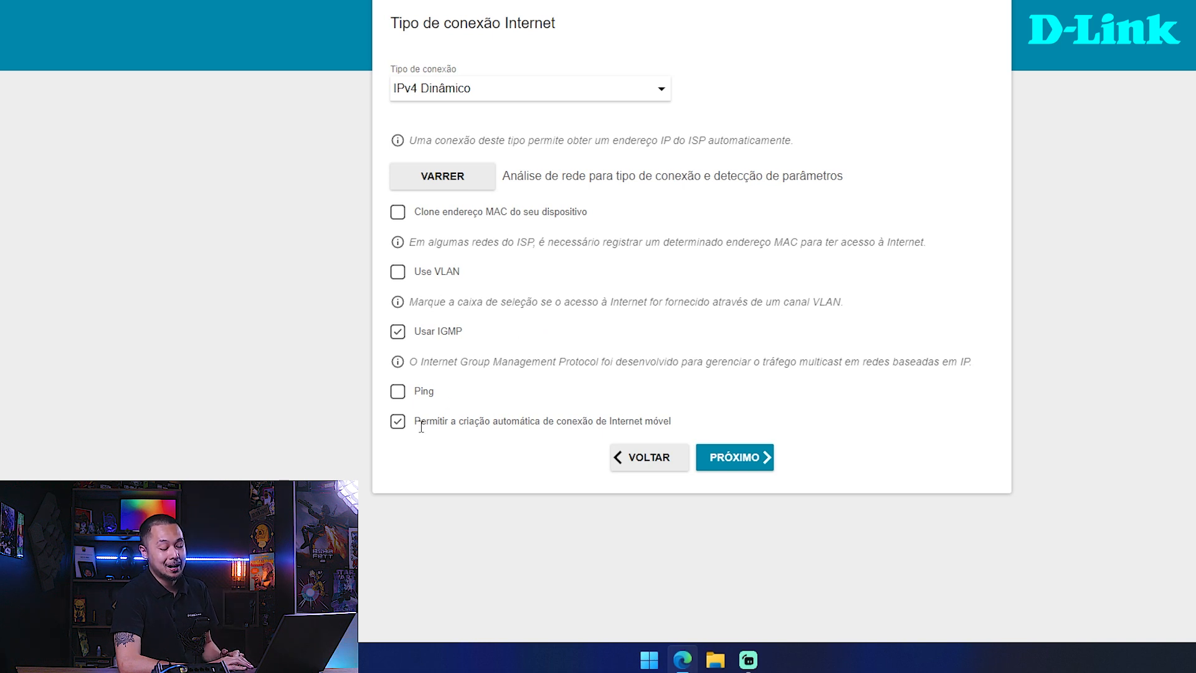
left_click_drag(421, 425, 728, 424)
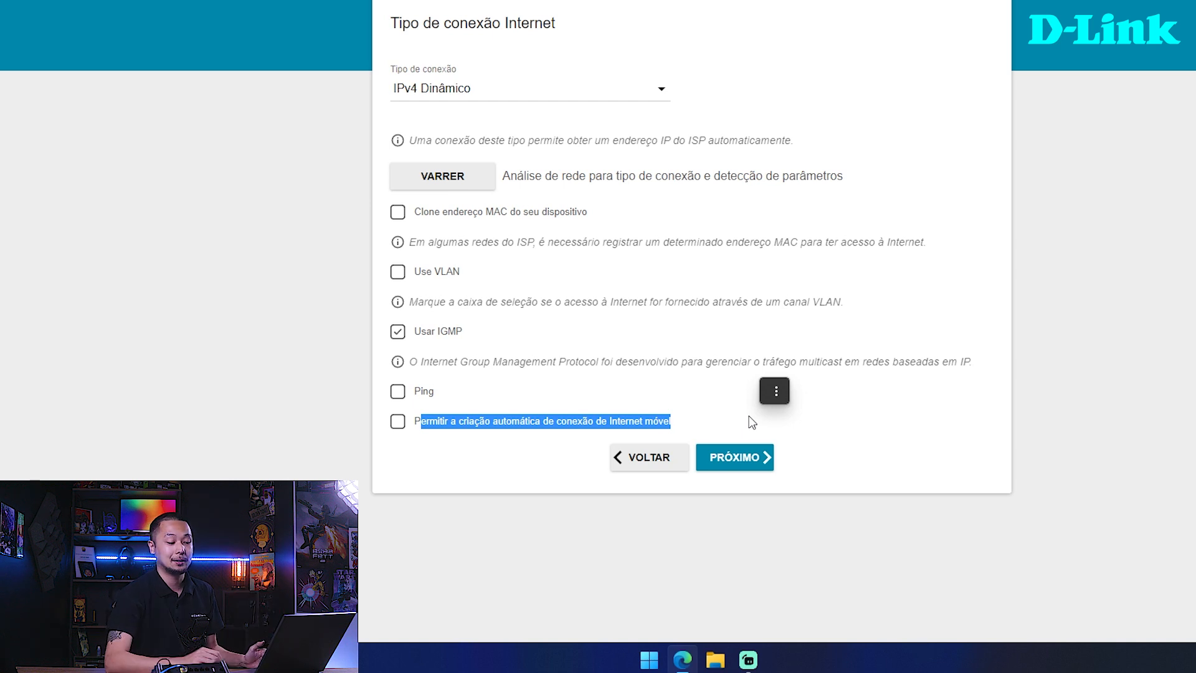
left_click(480, 435)
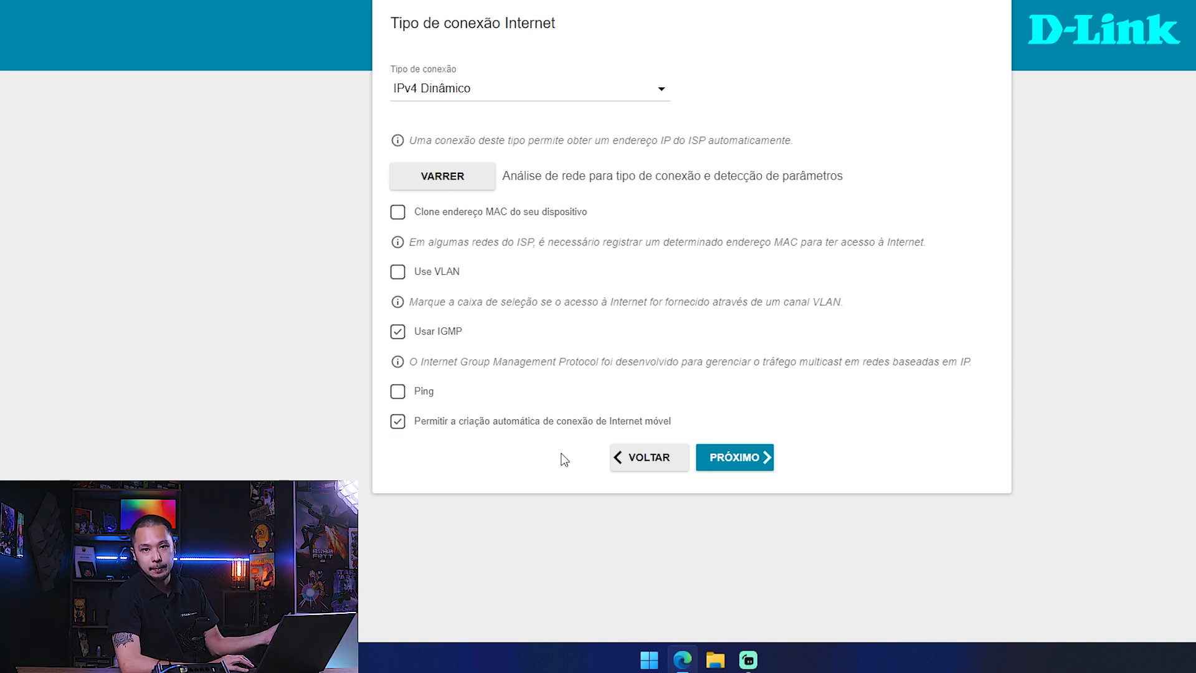
left_click(726, 458)
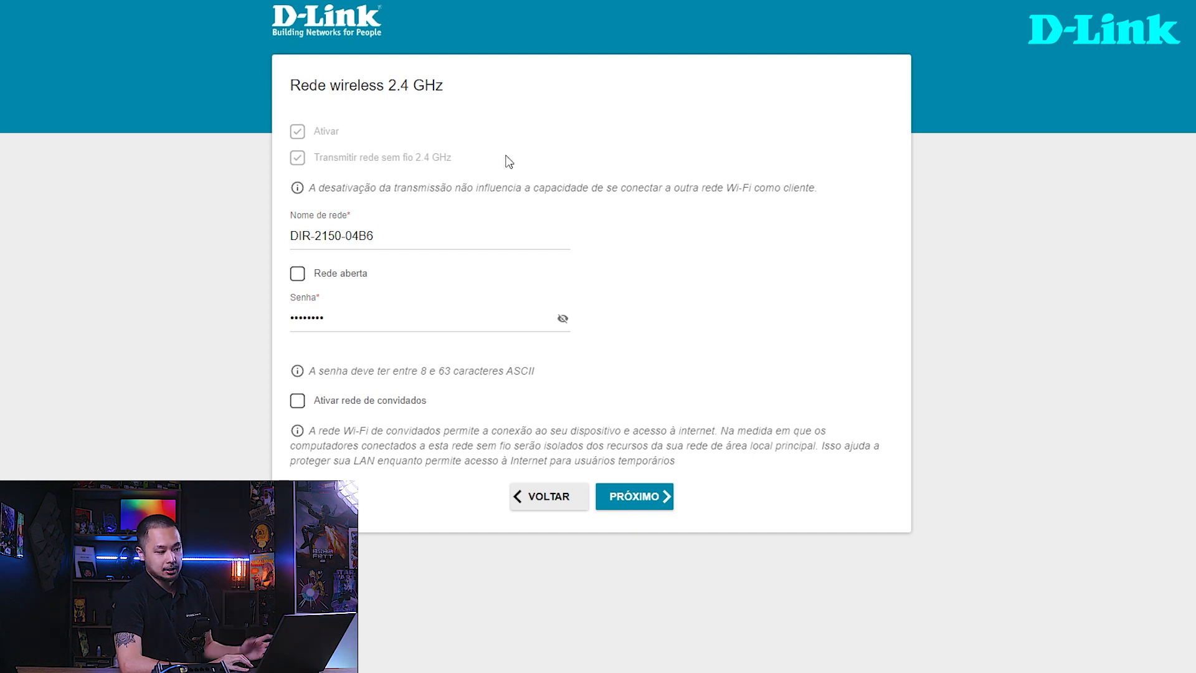
- Set the name of the 2.4 GHz wireless network to "Wi-Fi de Casa"
left_click_drag(440, 94, 391, 89)
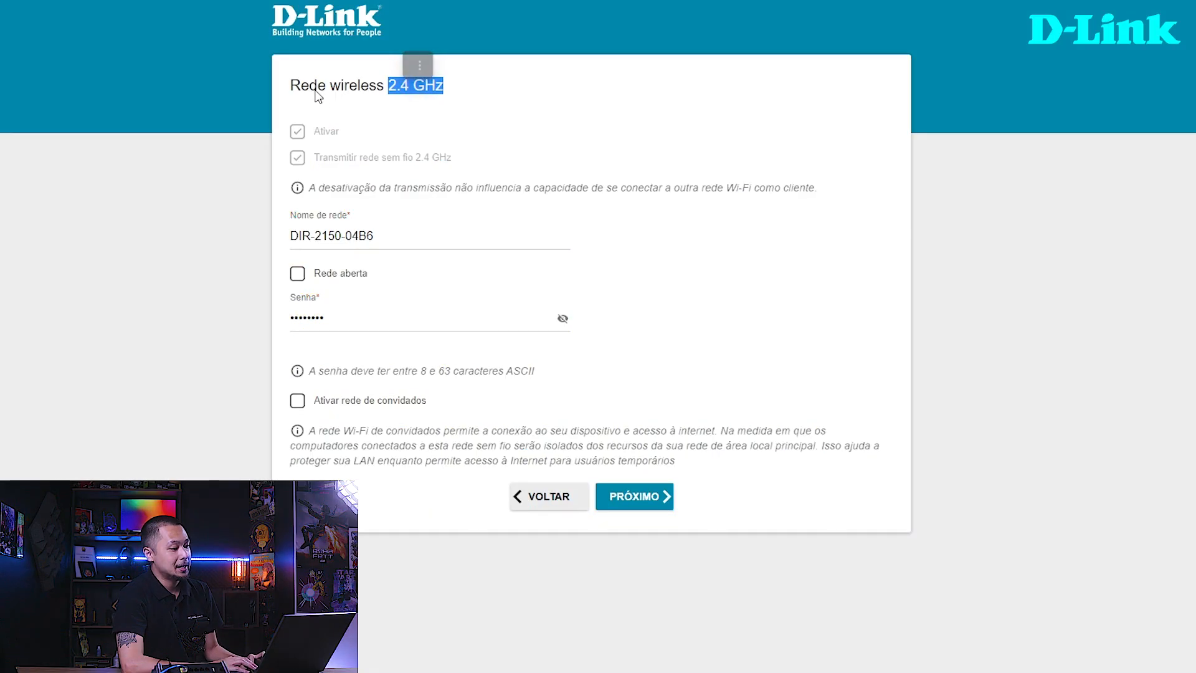
left_click_drag(290, 86, 443, 87)
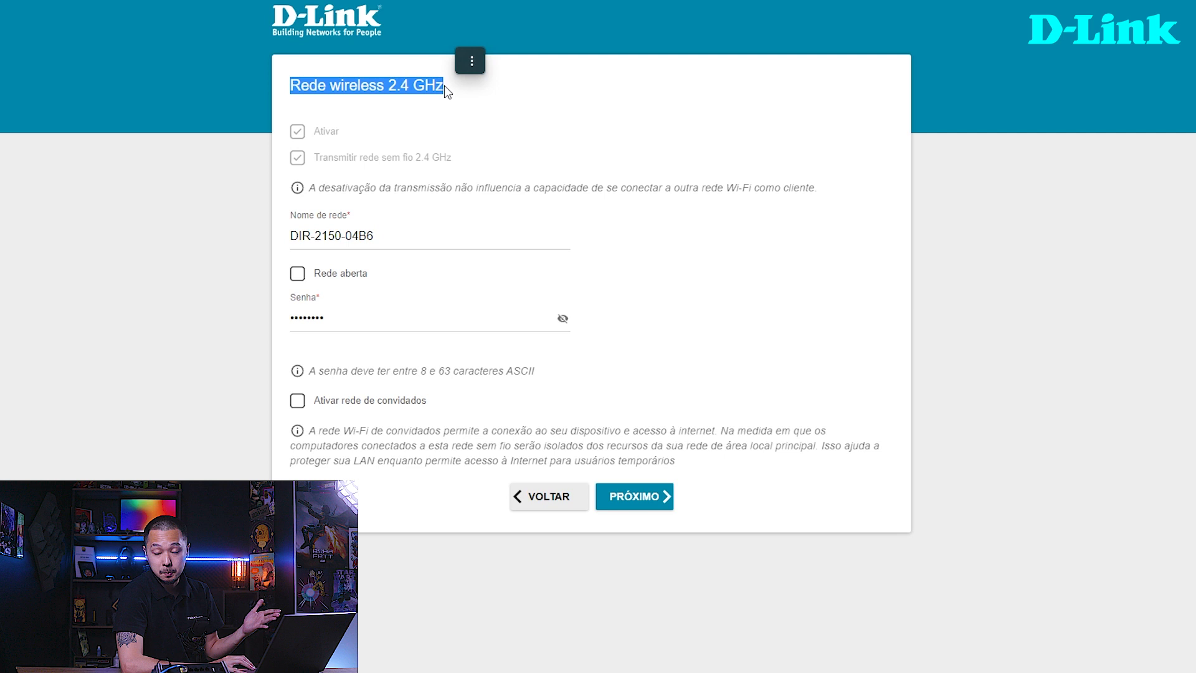
left_click_drag(377, 235, 279, 229)
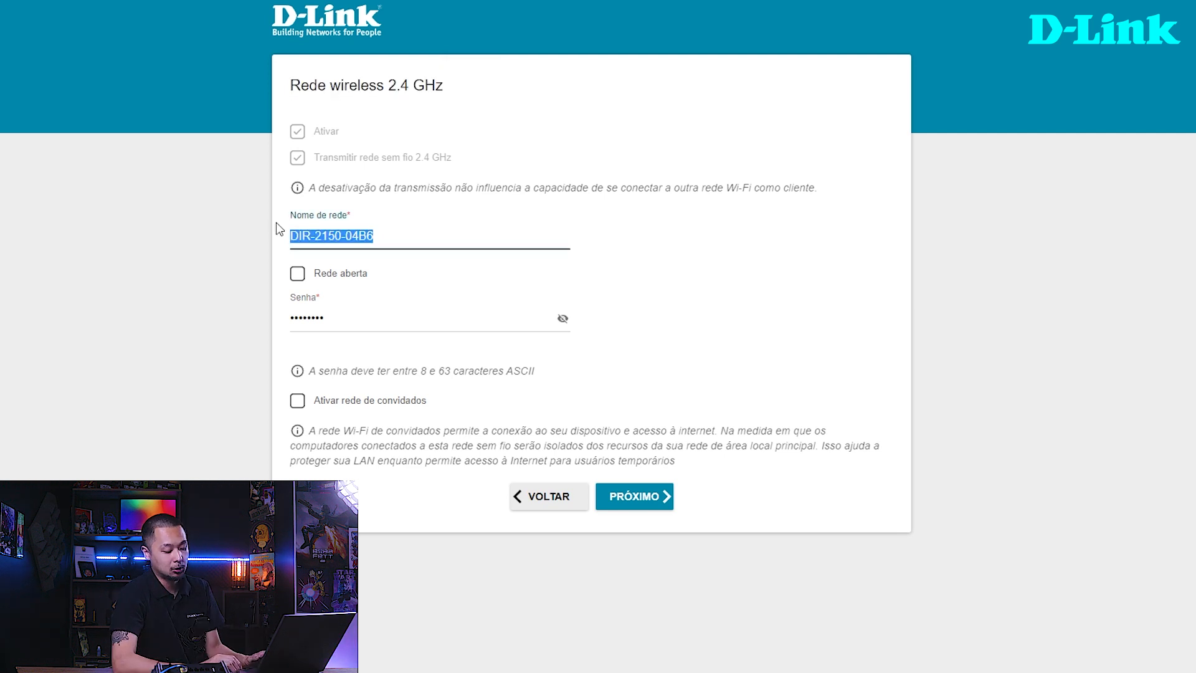
type("Wi-")
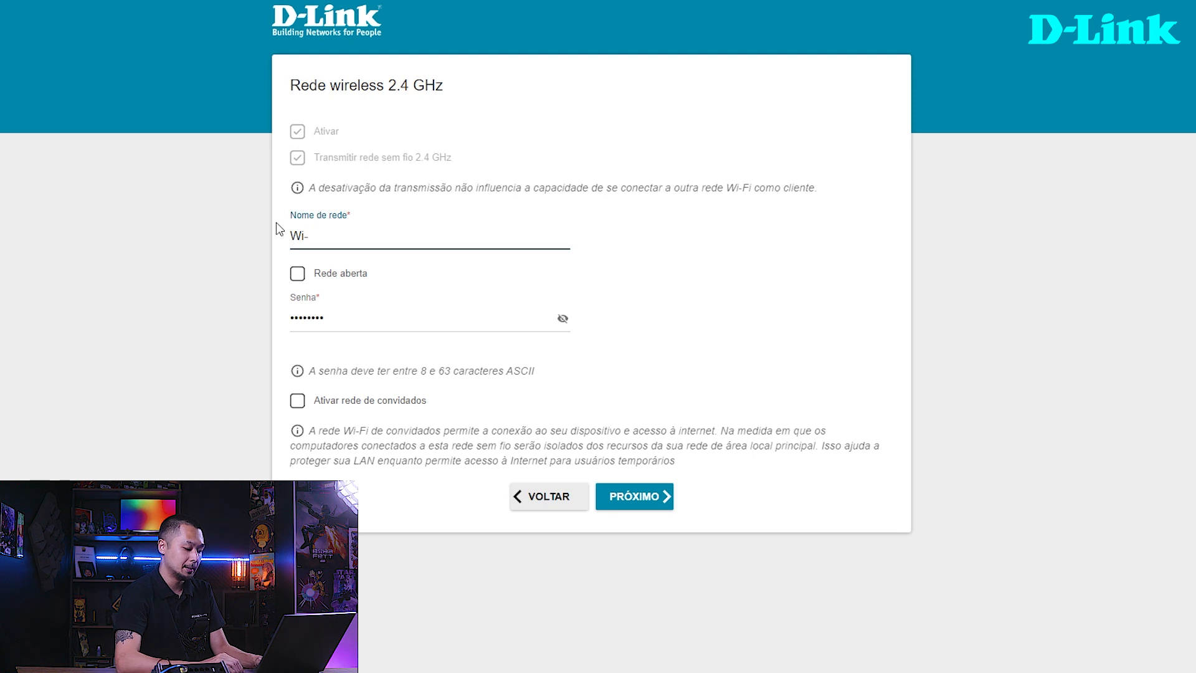
type("Fi de Casa")
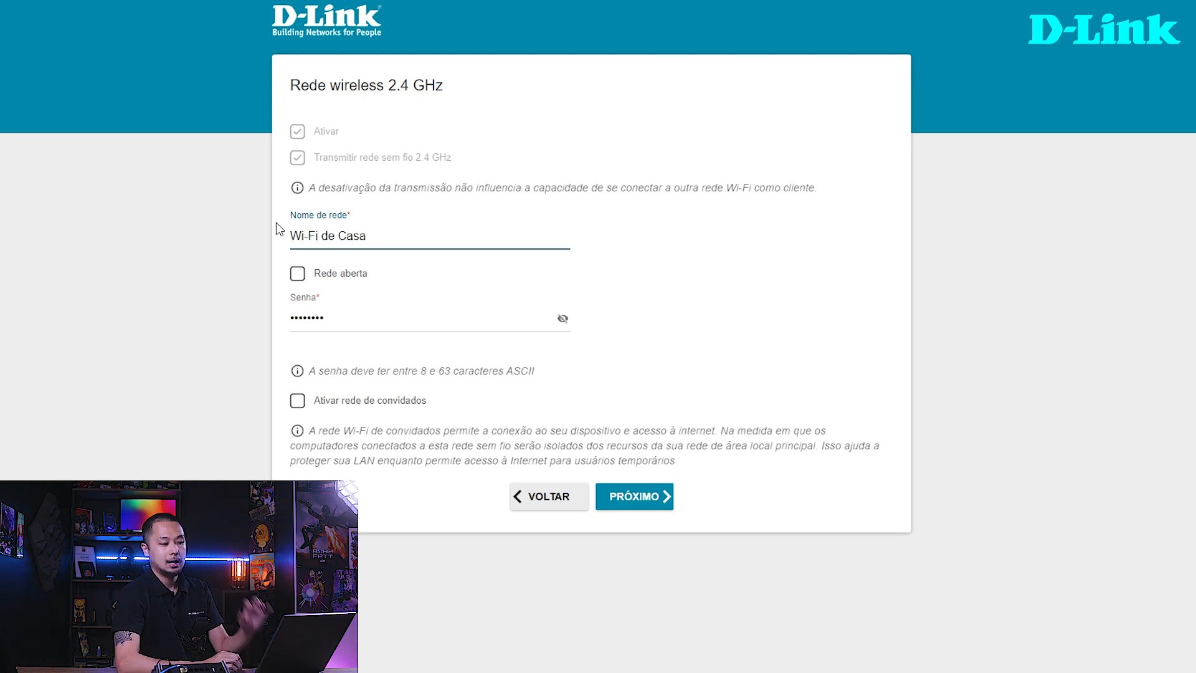
- Try the Rede aberta option for the 2.4 GHz network and turn it back off
left_click(298, 274)
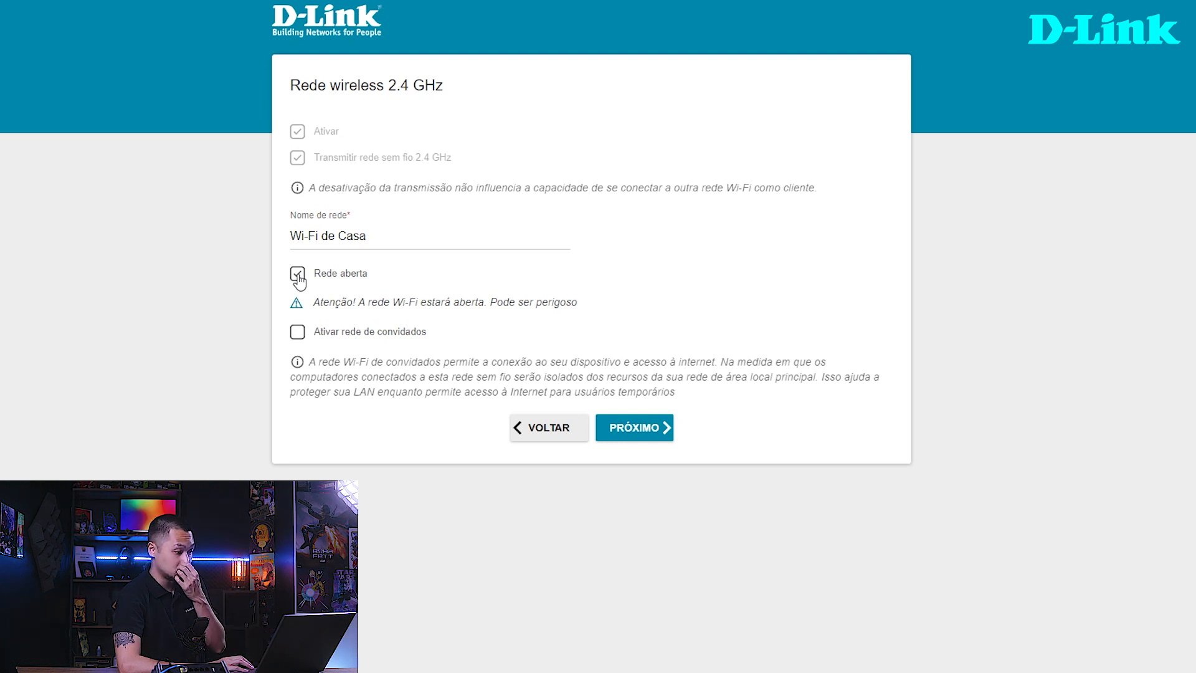
left_click(299, 278)
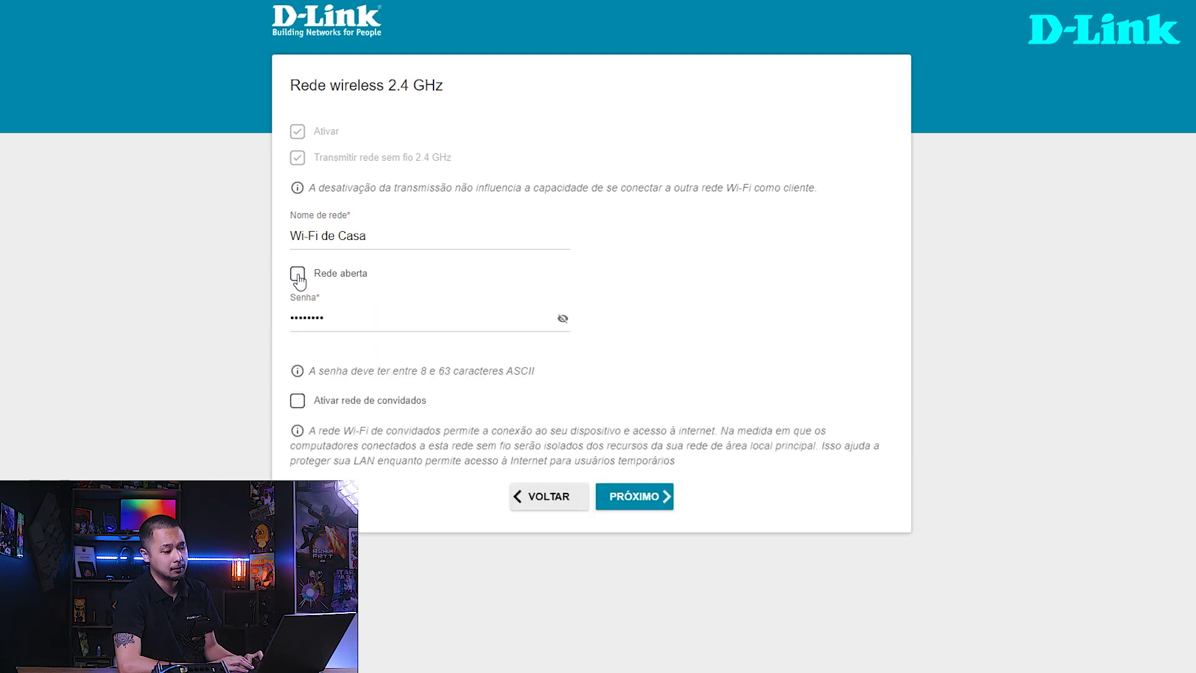
- Replace the password of the 2.4 GHz wireless network, then reveal it briefly to check it and hide it again
left_click_drag(335, 311, 292, 317)
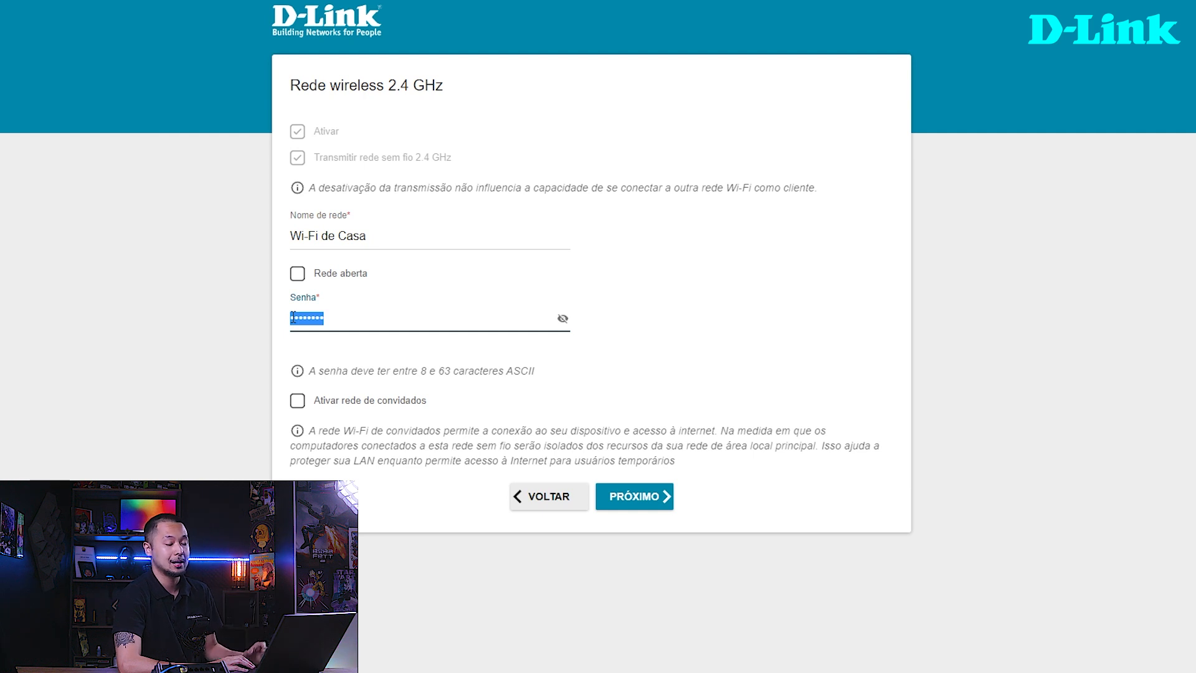
type("••••••••••••")
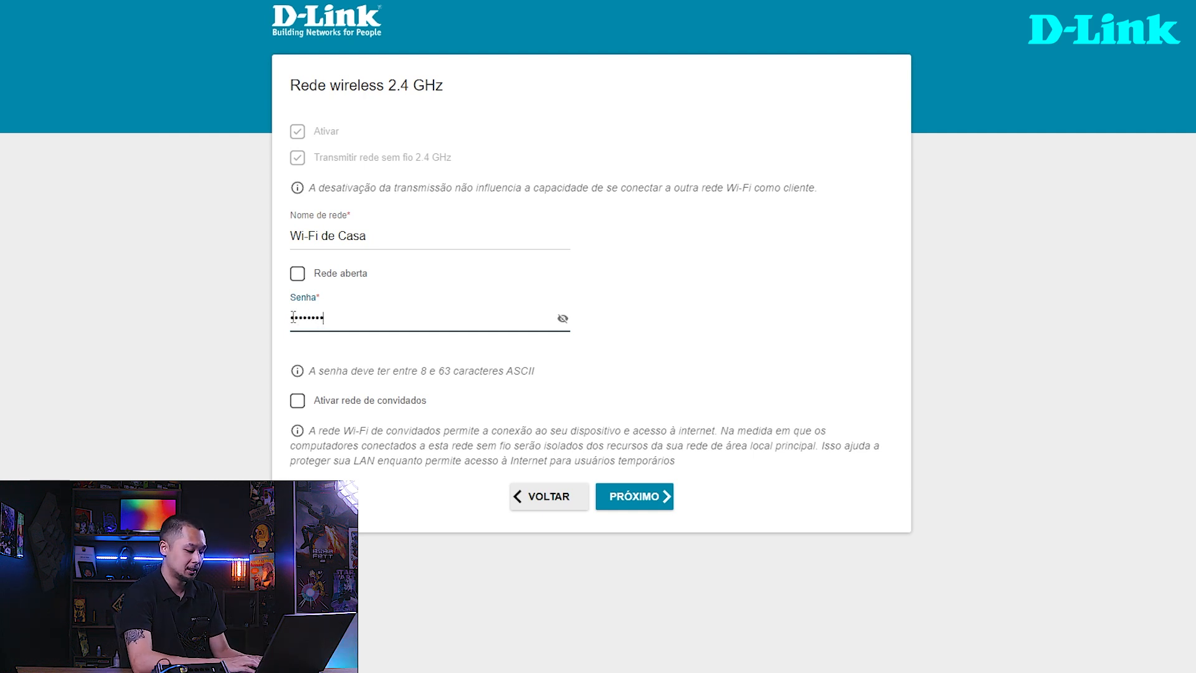
type("••••")
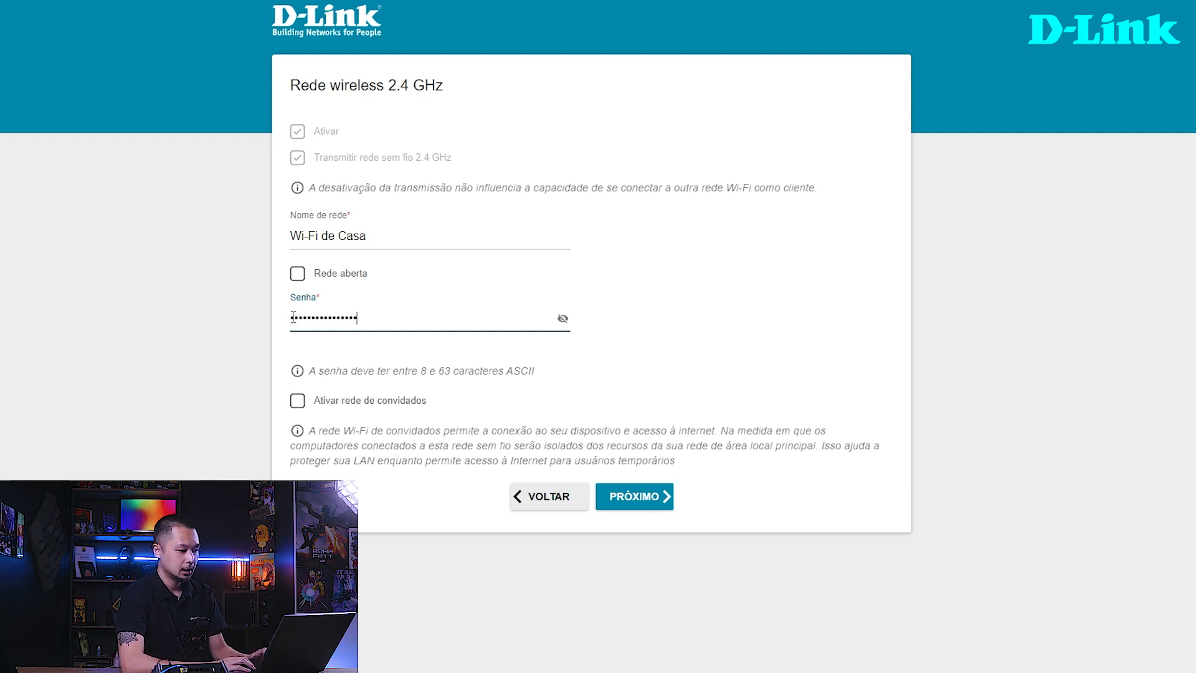
left_click(567, 319)
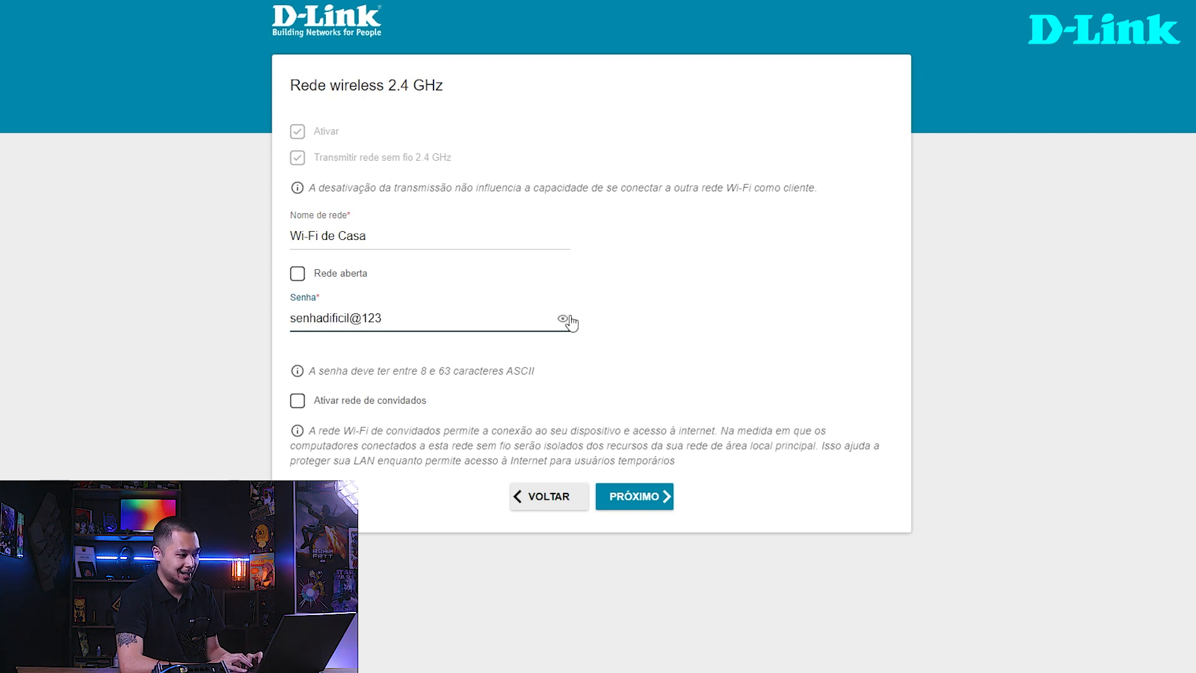
left_click(567, 319)
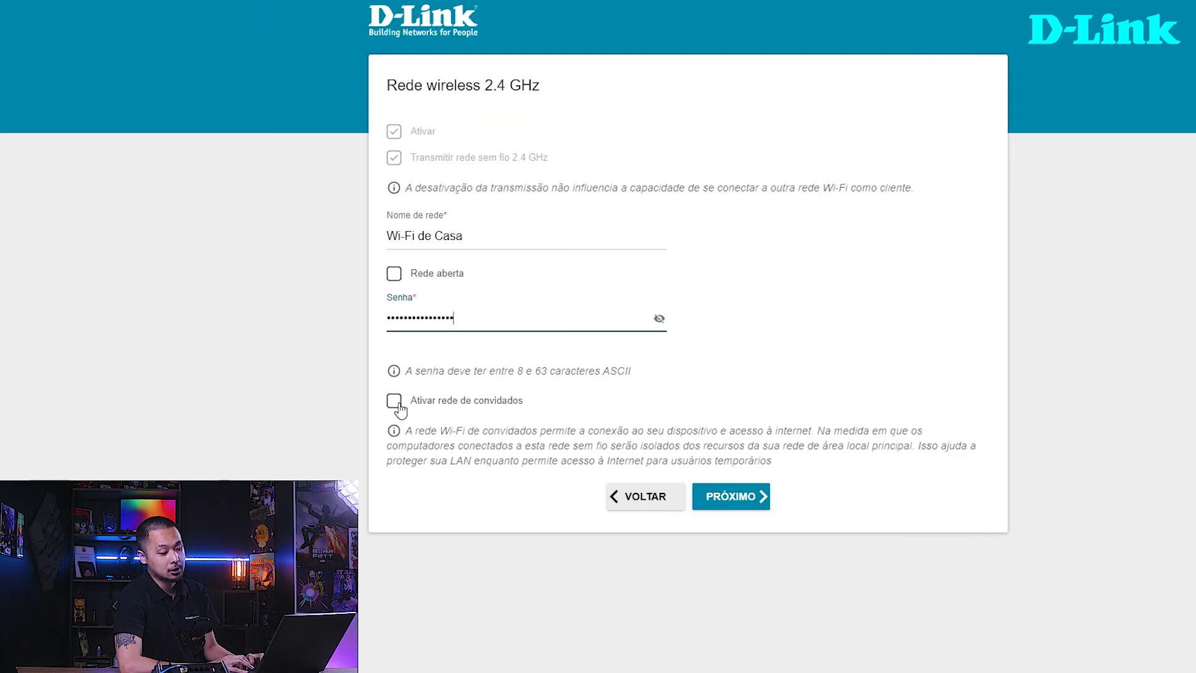
- Try enabling the 2.4 GHz guest network with the name "Wi-Fi para Visitantes"
left_click(397, 404)
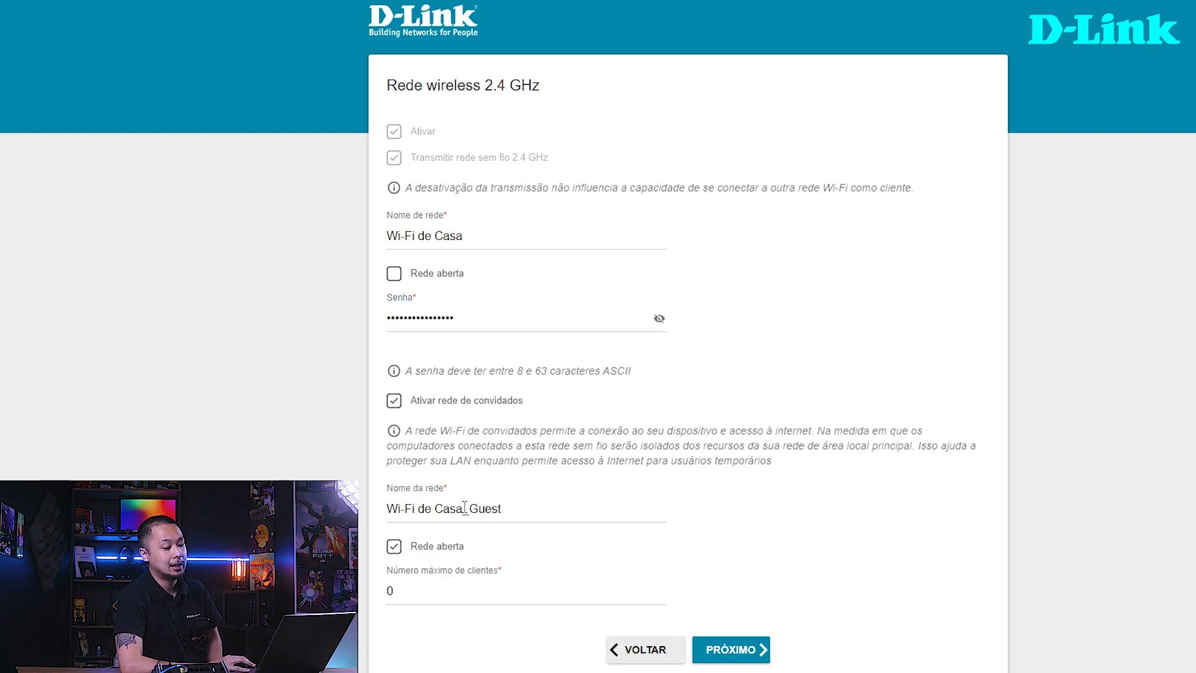
left_click_drag(502, 508, 383, 512)
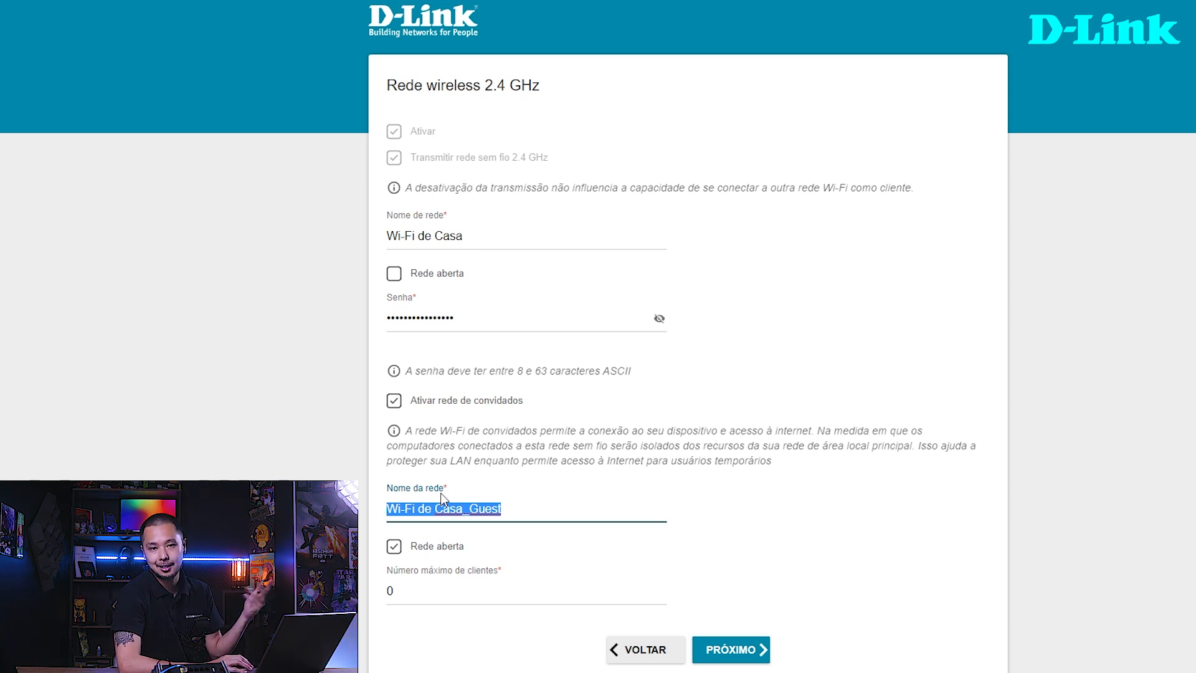
type("Wi-")
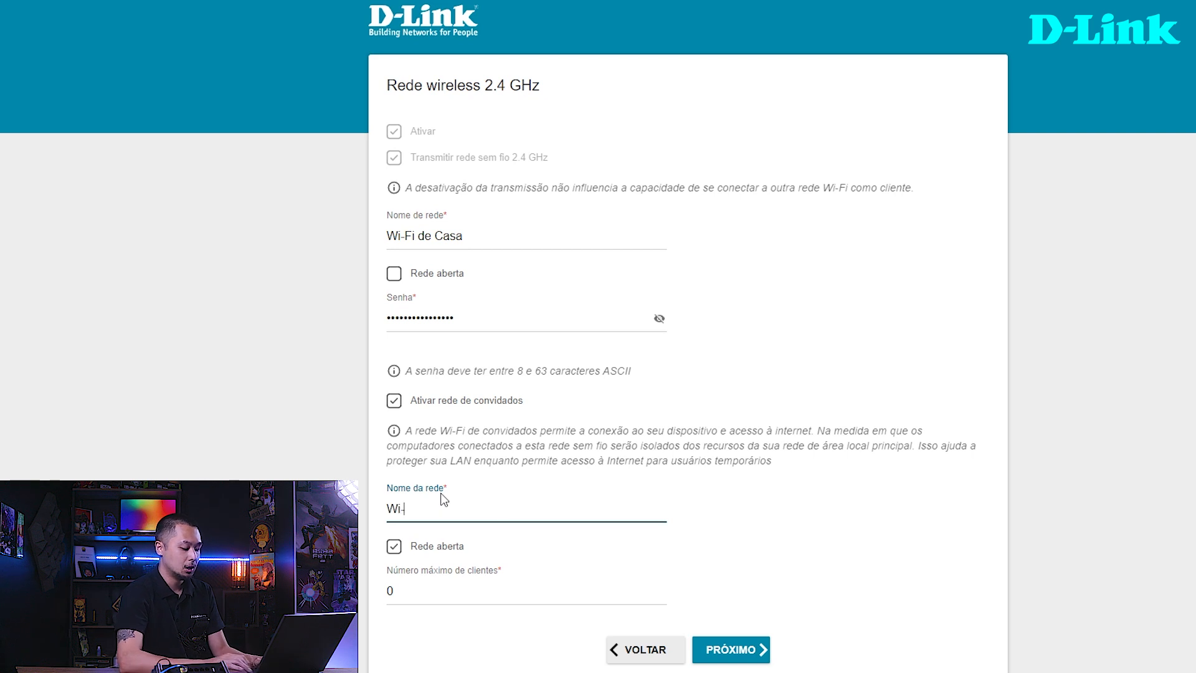
type("Fi para Visi")
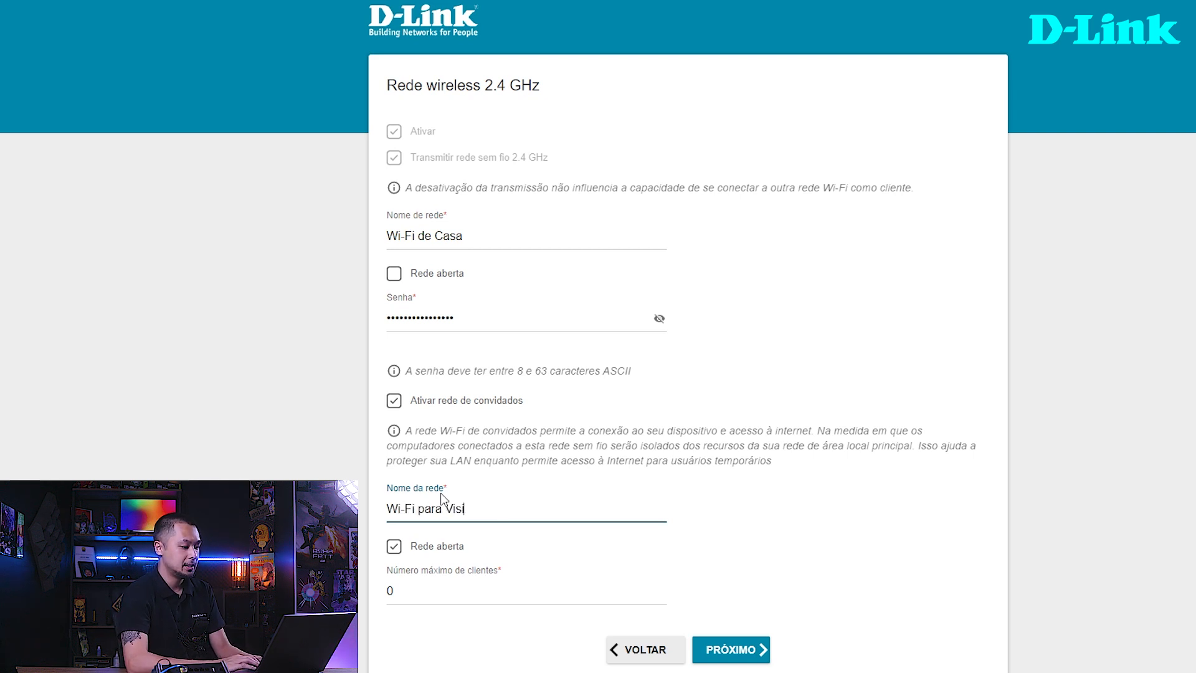
type("tantes")
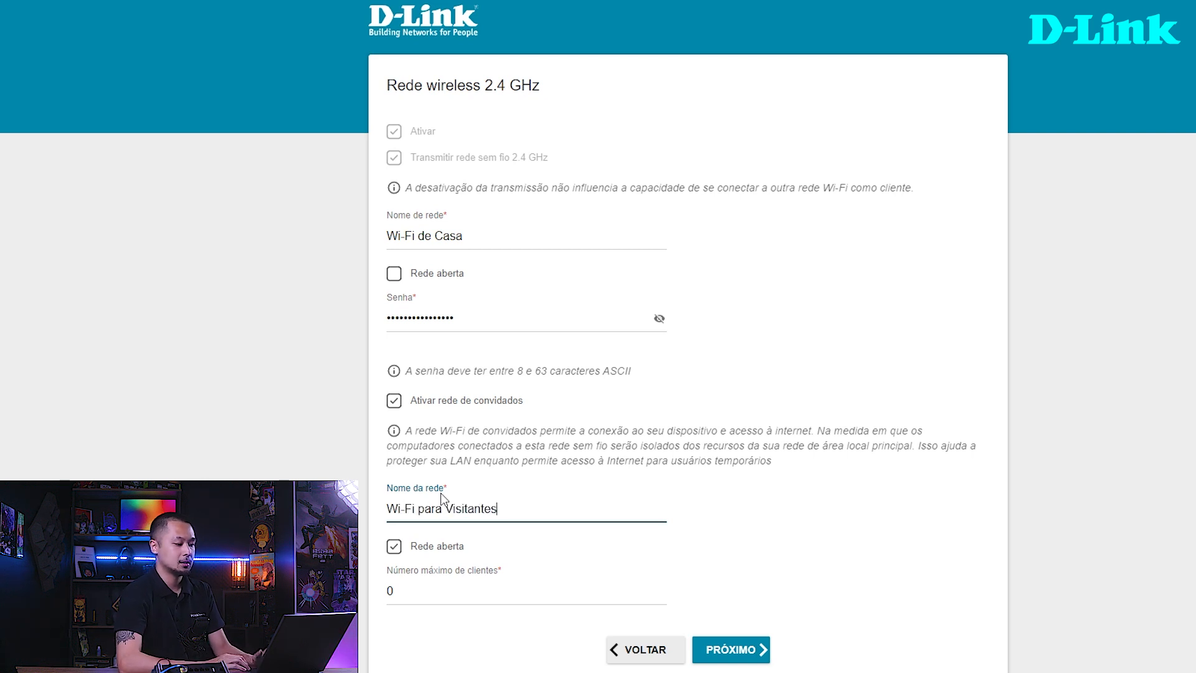
- Try protecting the guest network with a password and a maximum of 3 clients, and turn the guest network back off
left_click(393, 546)
left_click(417, 591)
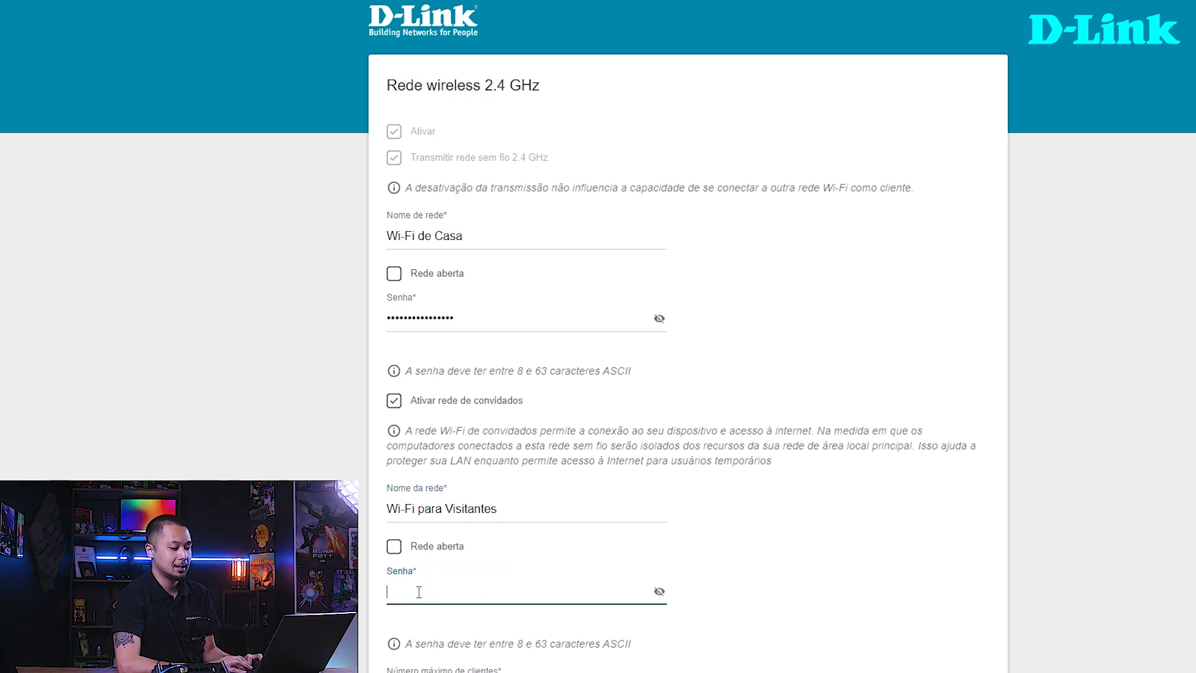
type("••••••••••")
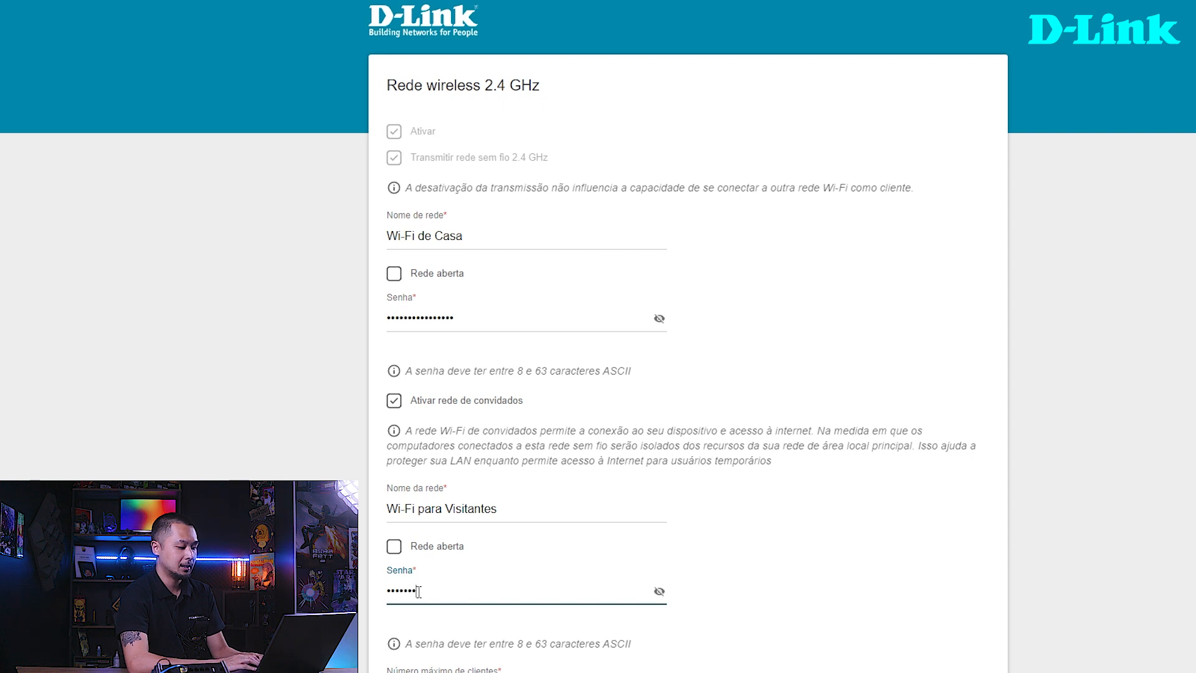
scroll(418, 591, "down", 2)
double_click(410, 576)
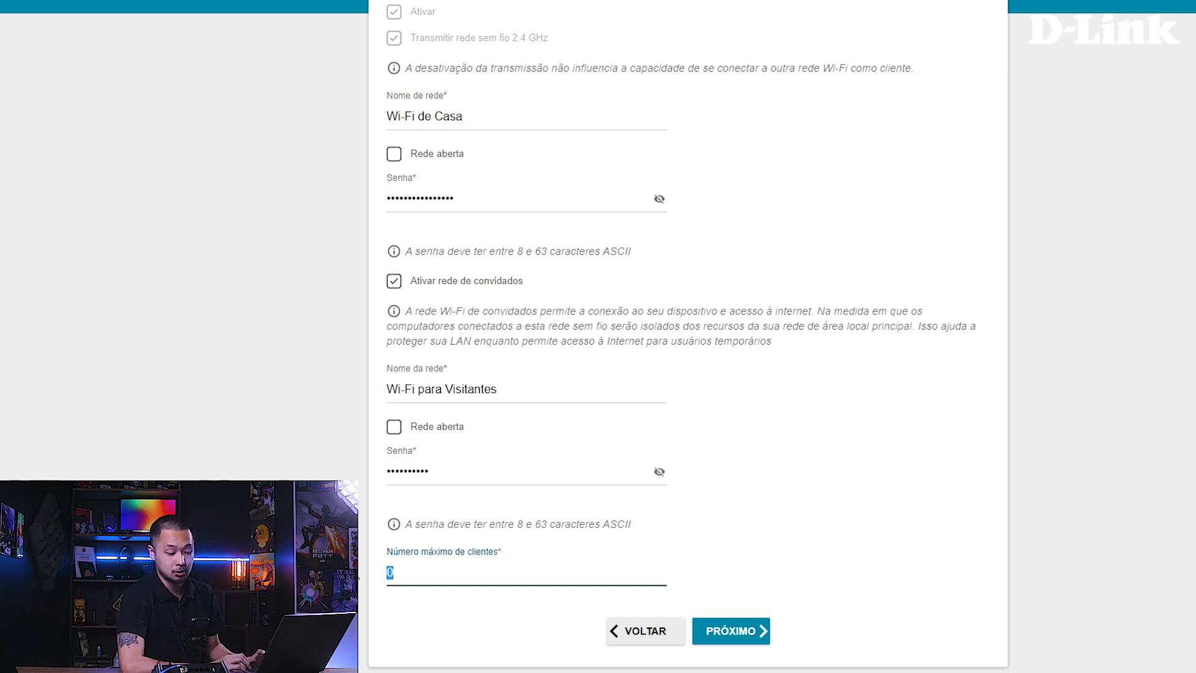
type("3")
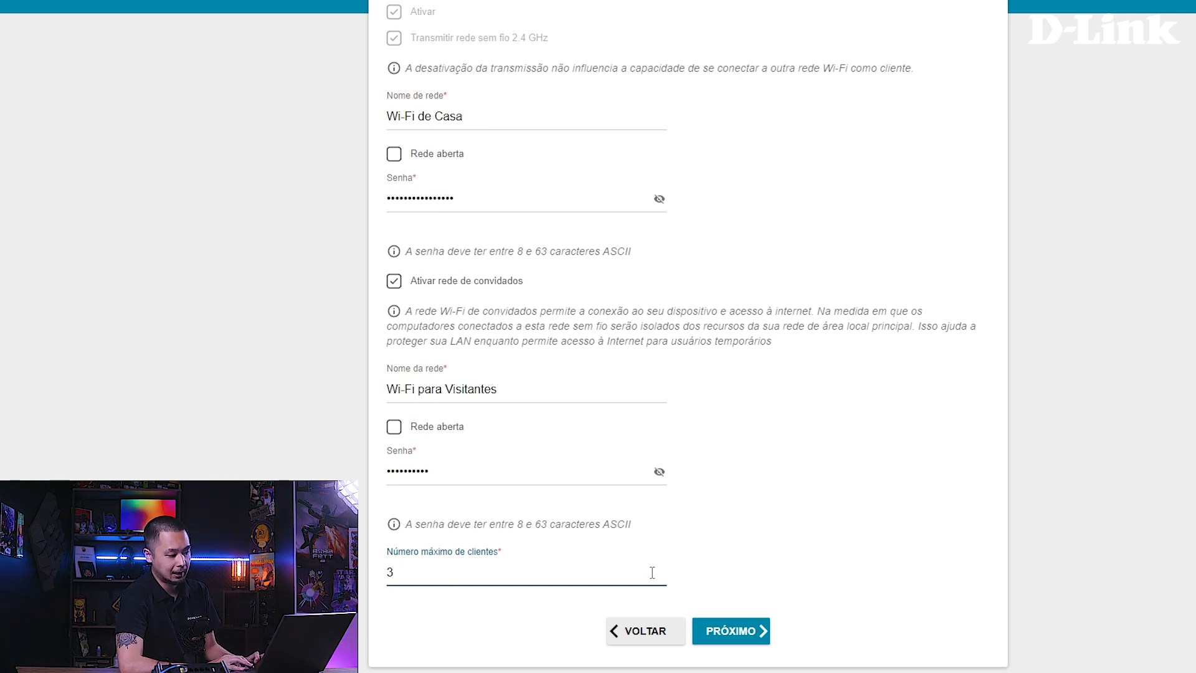
left_click(394, 281)
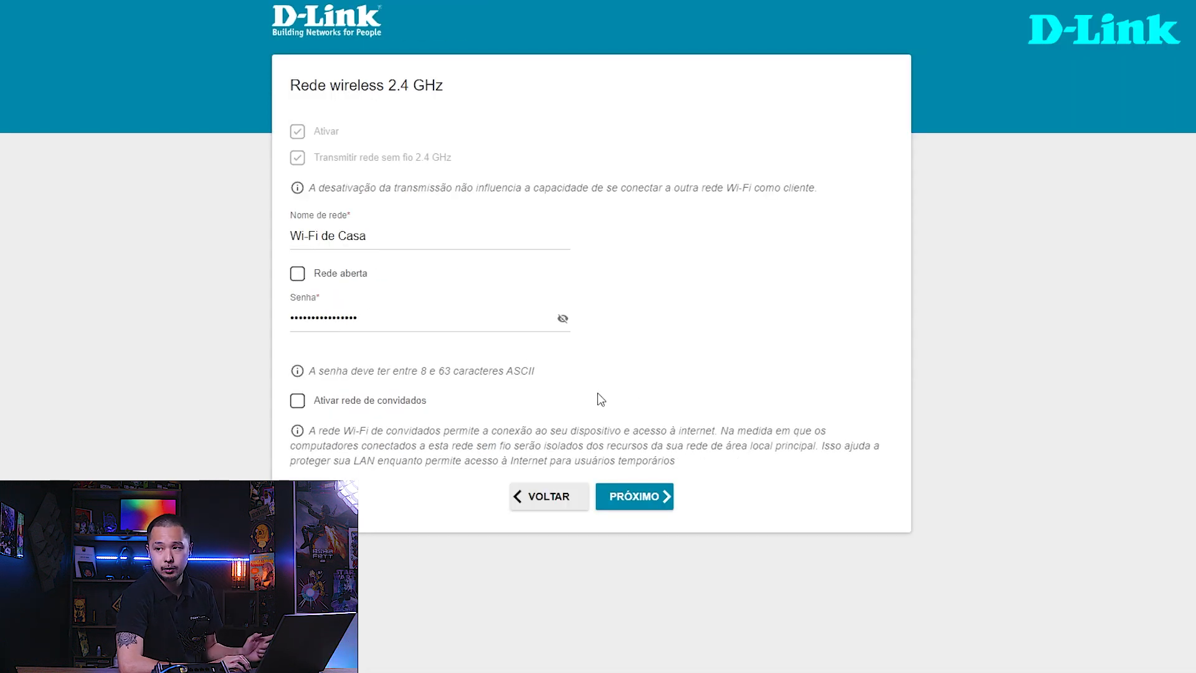
- Continue to the 5 GHz wireless settings and set the network name to "Wi-Fi de Casa_5Ghz"
left_click(641, 504)
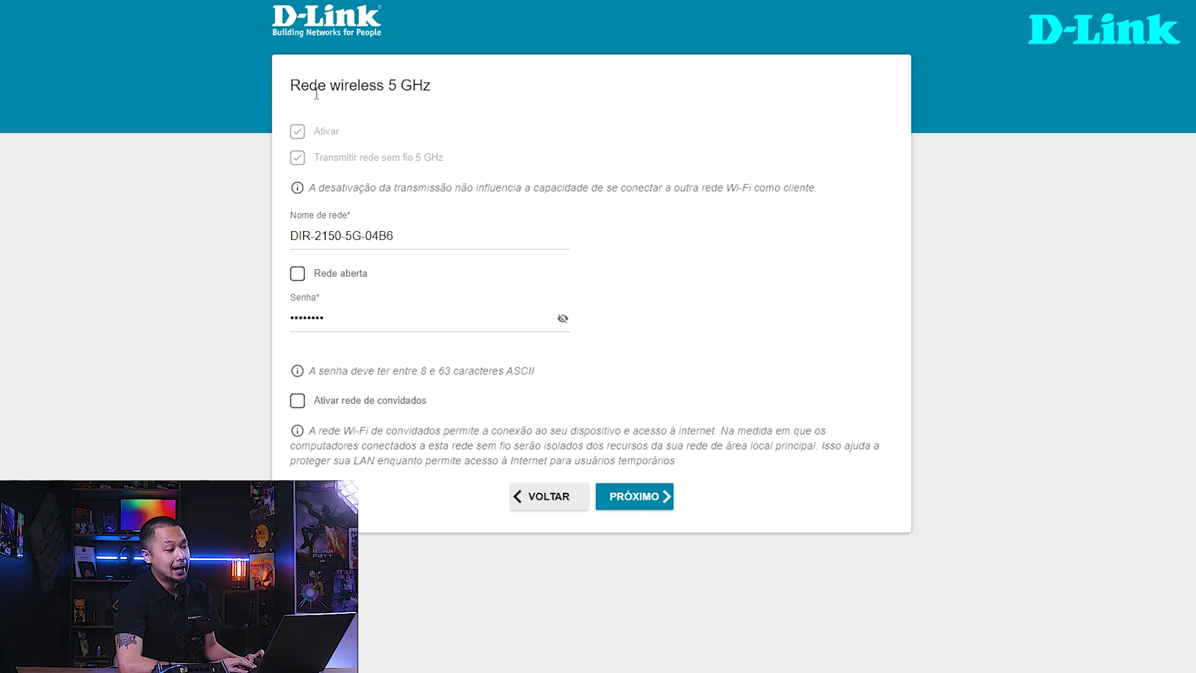
left_click_drag(302, 86, 430, 86)
left_click_drag(409, 235, 282, 240)
type("Wi-F9i")
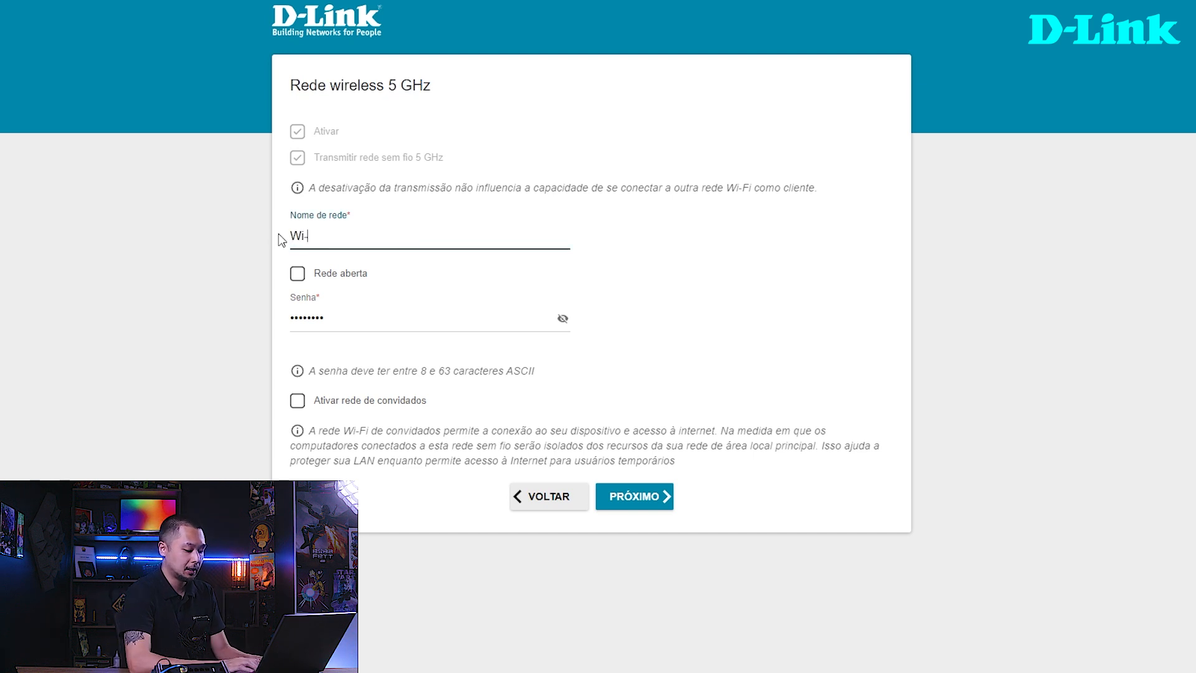
key("BackSpace")
key("BackSpace")
type("i de Casa_5Ghz")
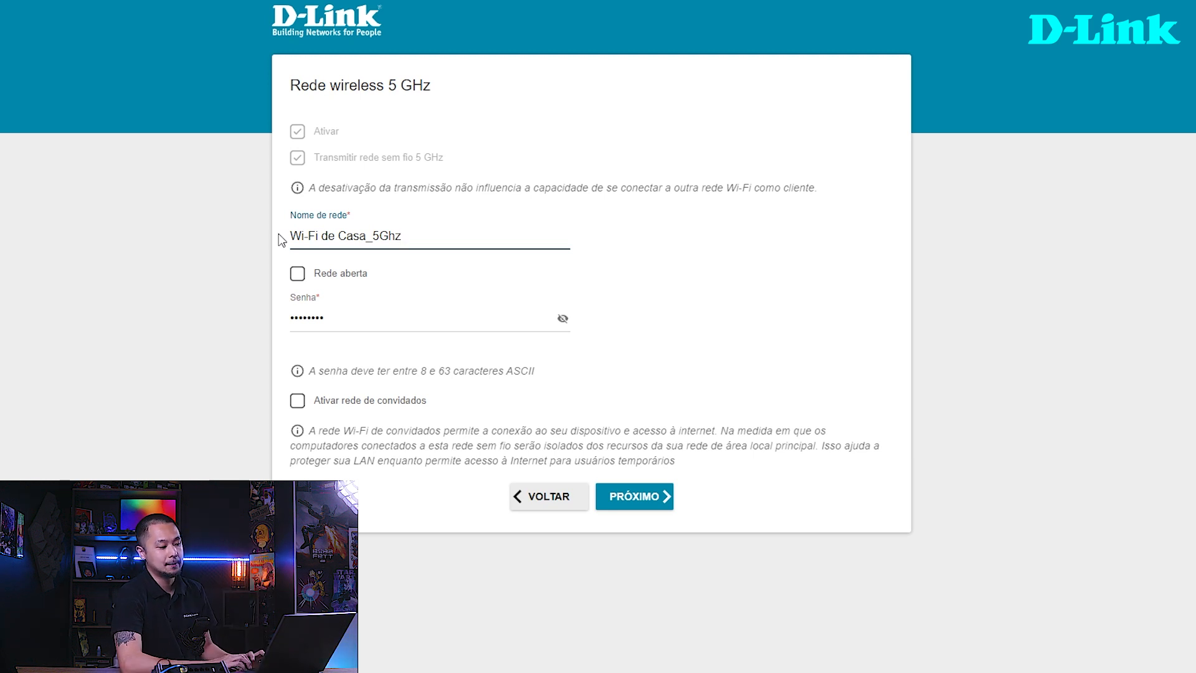
mouse_move(347, 236)
left_mouse_down()
mouse_move(405, 237)
mouse_move(358, 234)
left_mouse_up()
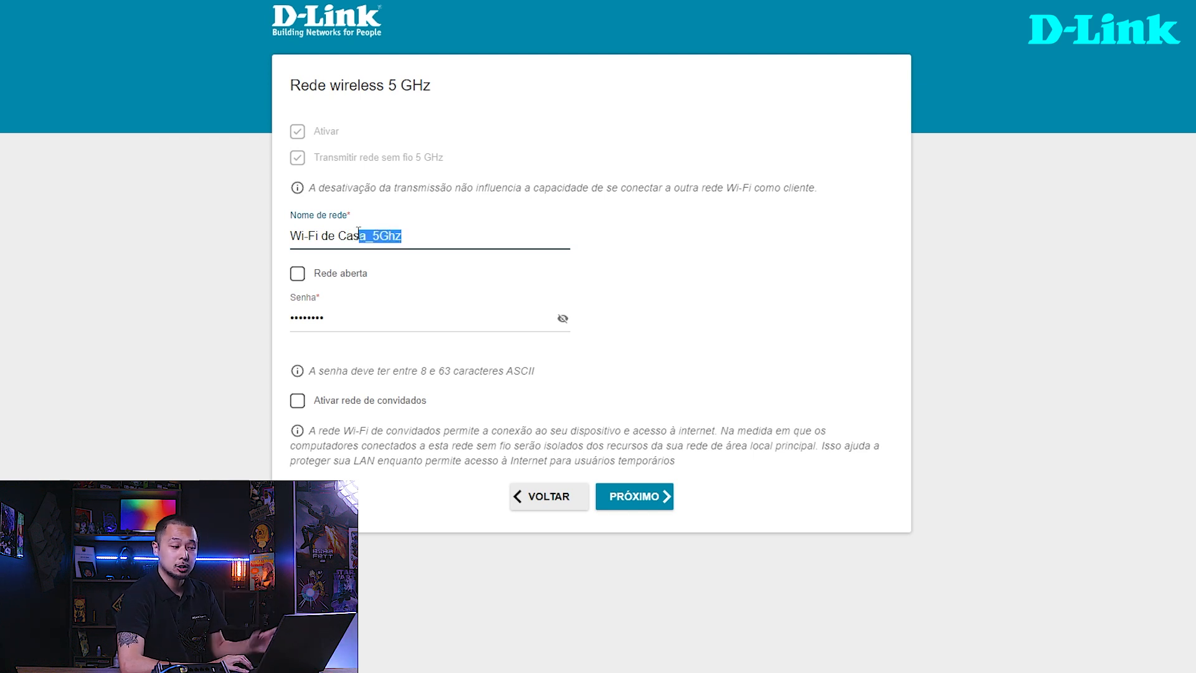
left_click(358, 236)
left_click_drag(314, 236, 360, 235)
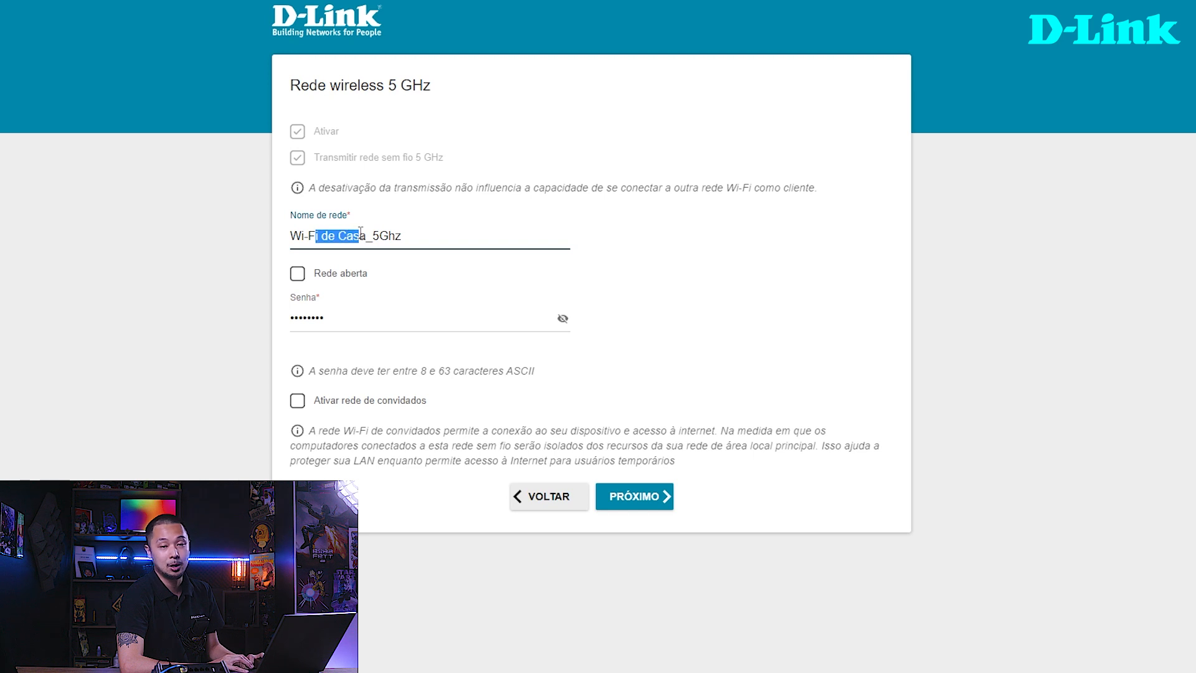
- Enter the password for the 5 GHz wireless network and continue to the IPTV settings with the guest network off
left_click_drag(343, 322, 273, 327)
type("••••••••••••••••")
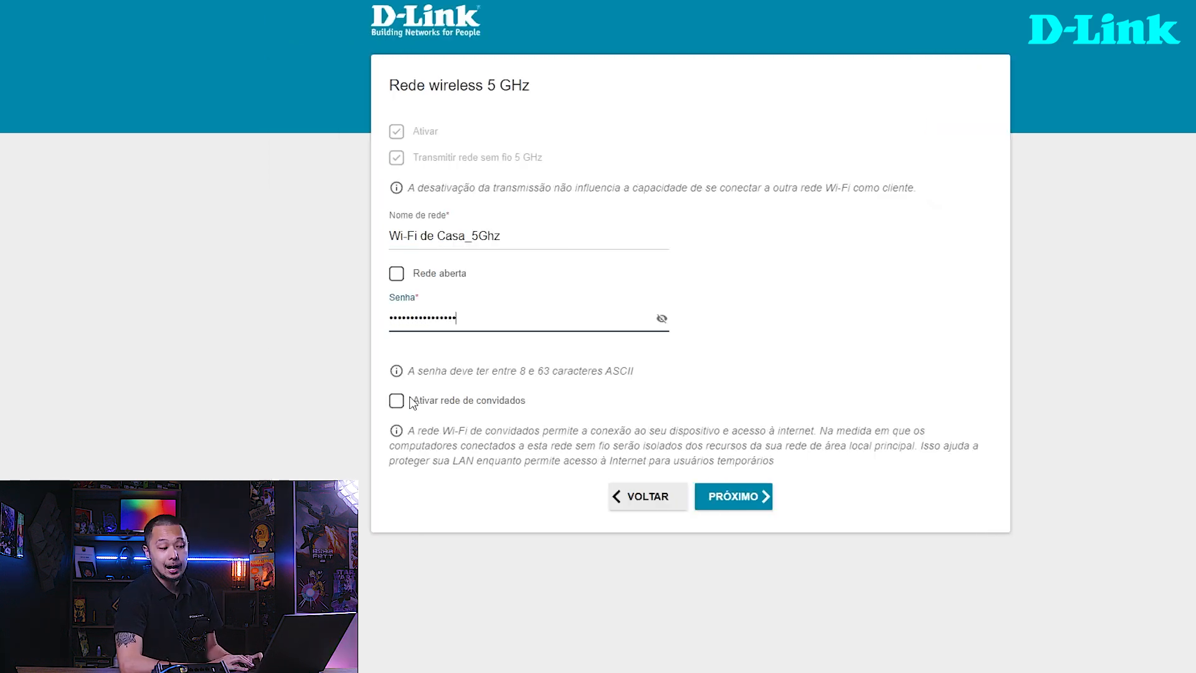
left_click(397, 401)
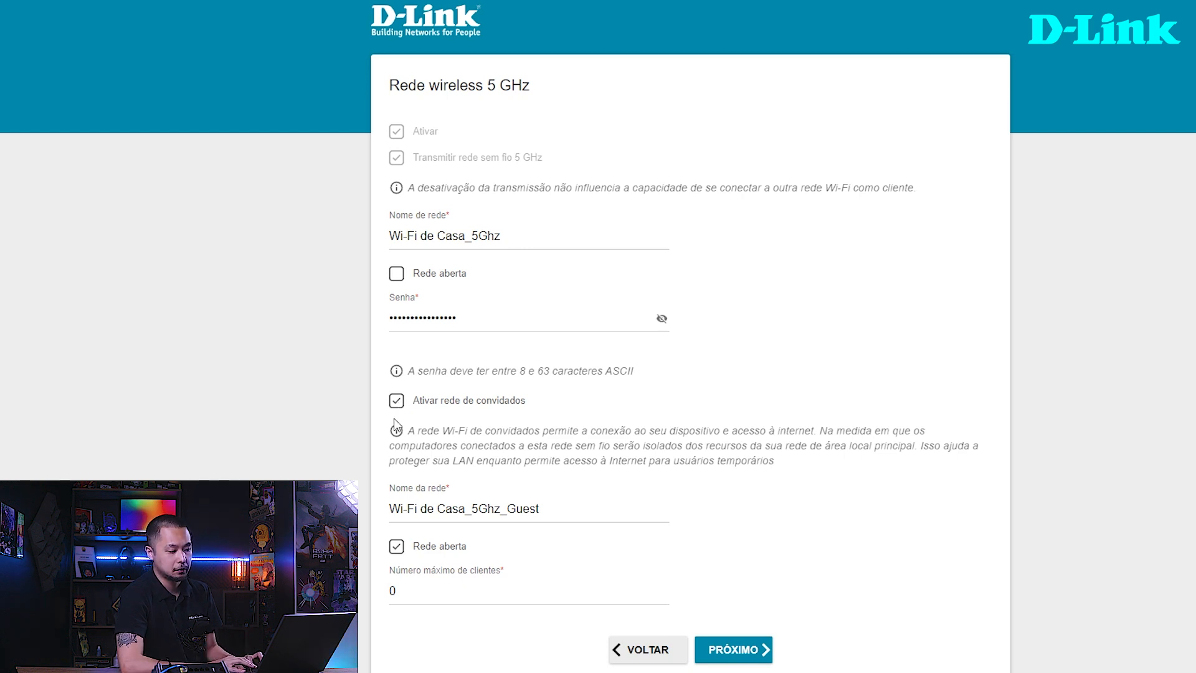
left_click(397, 400)
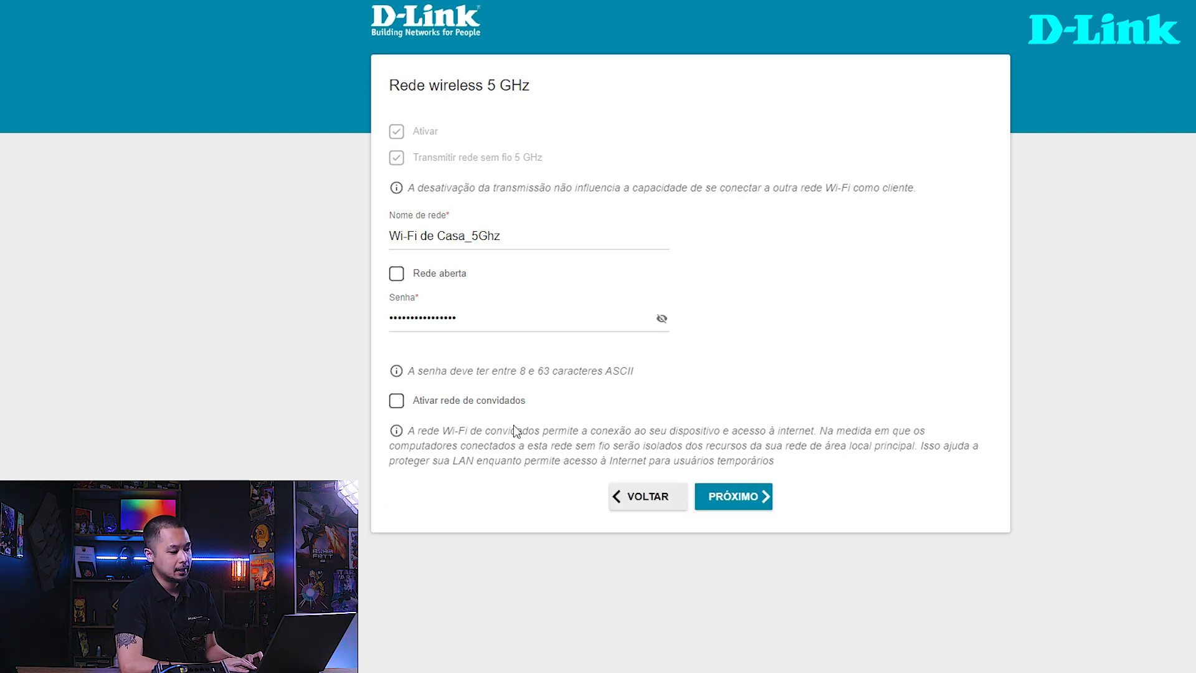
left_click(723, 495)
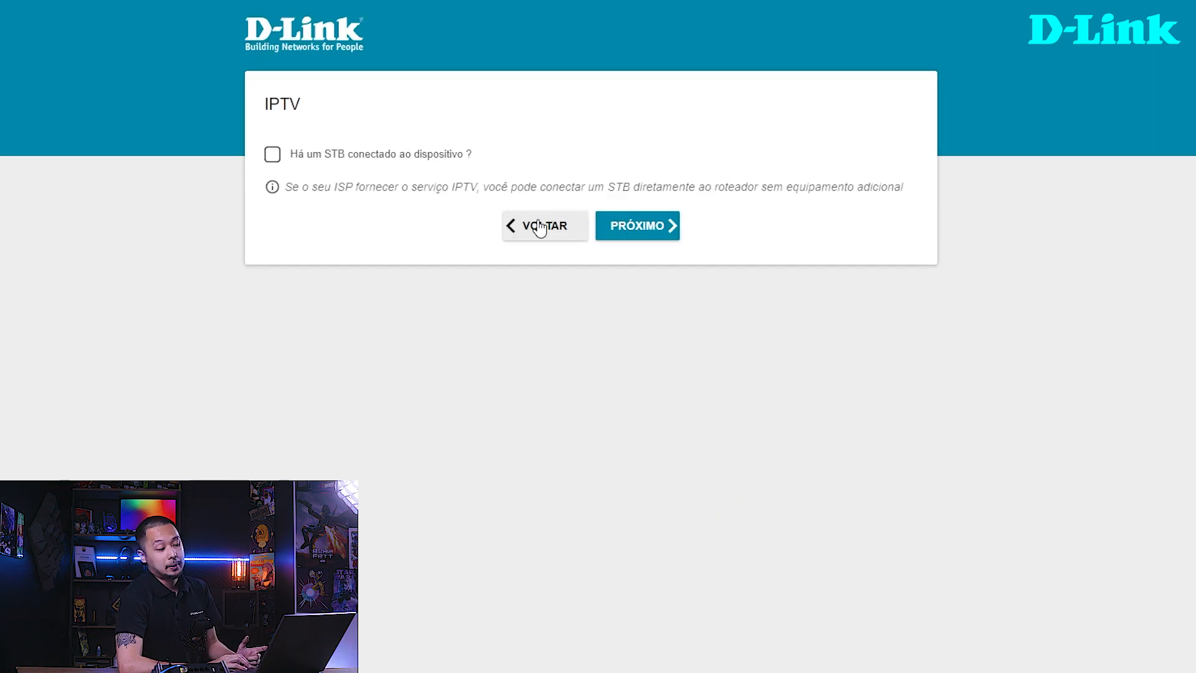
- Proceed past the IPTV and VoIP settings without enabling a connected STB or IP phone
left_click_drag(267, 103, 303, 106)
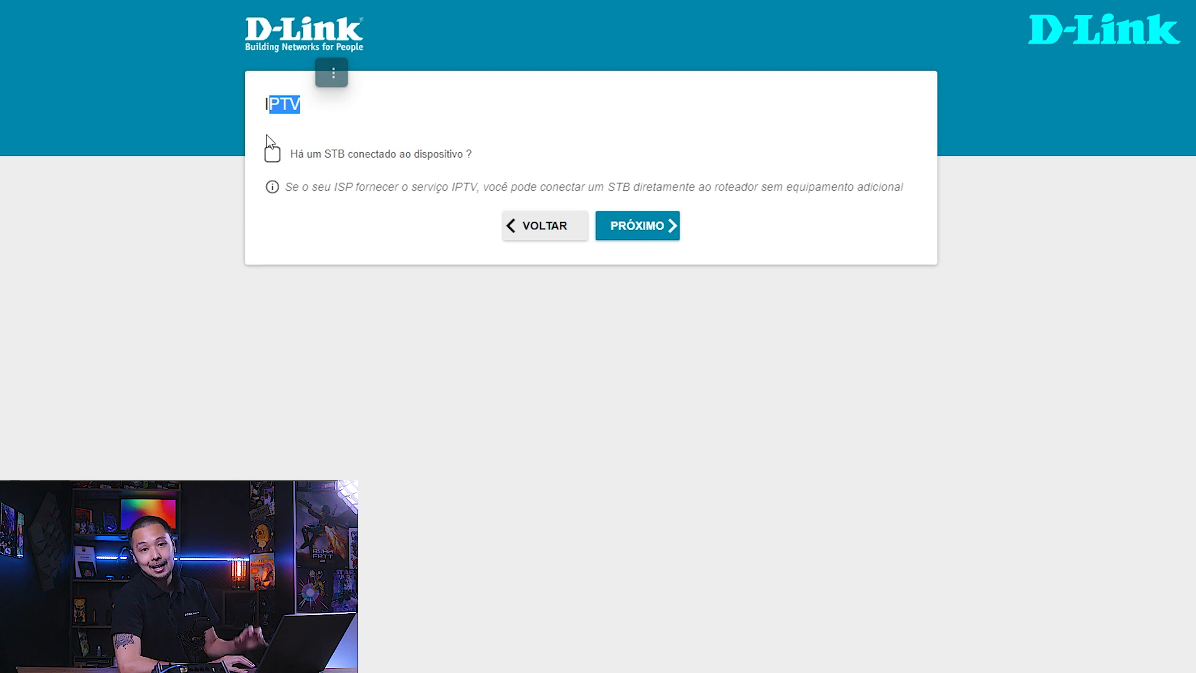
left_click(281, 106)
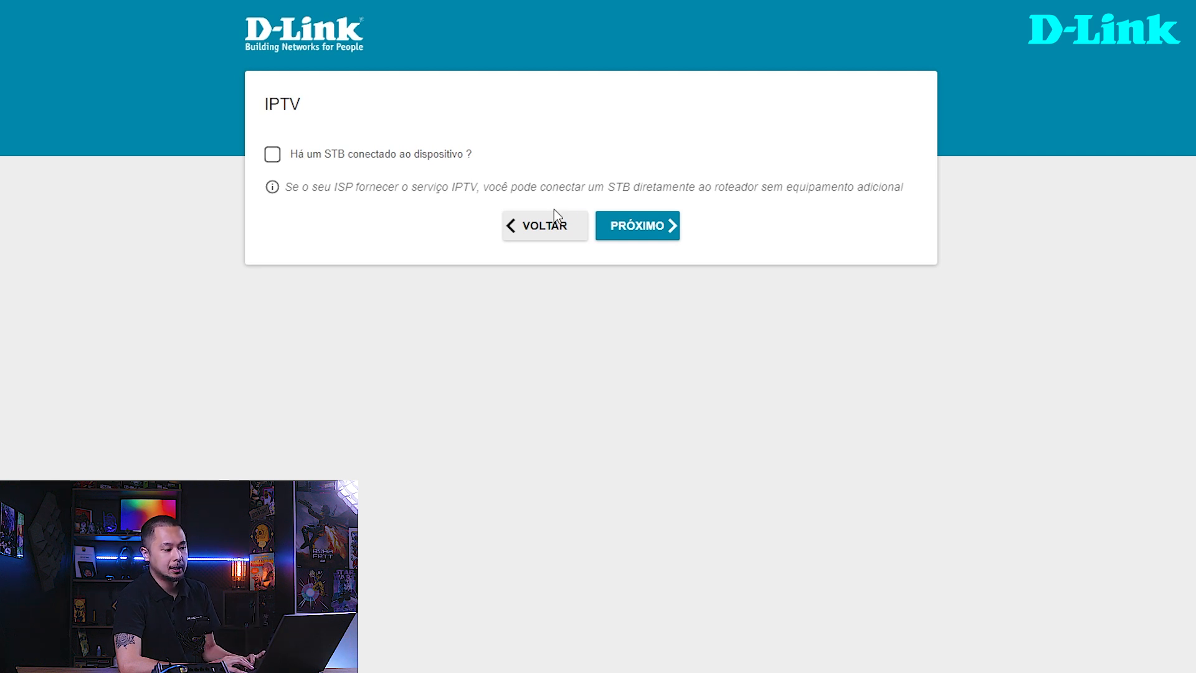
left_click(622, 225)
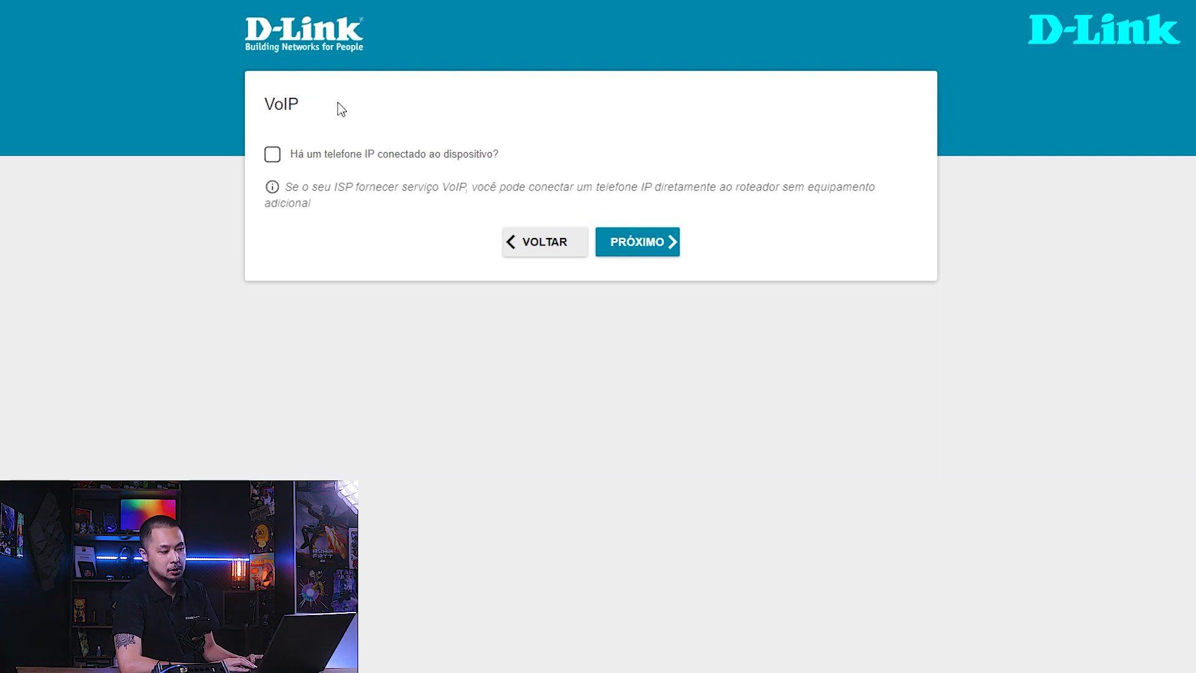
left_click(627, 242)
- Enter and confirm a new password for the web interface, then apply the summarized router configuration
left_click(445, 217)
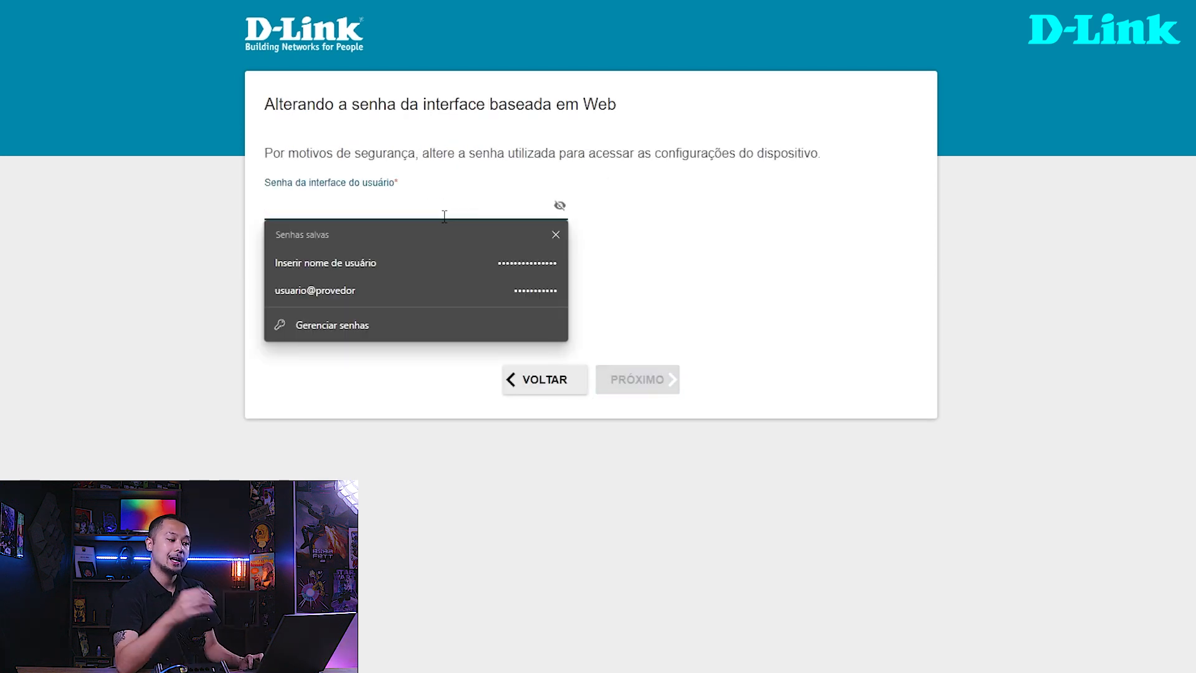
left_click(368, 191)
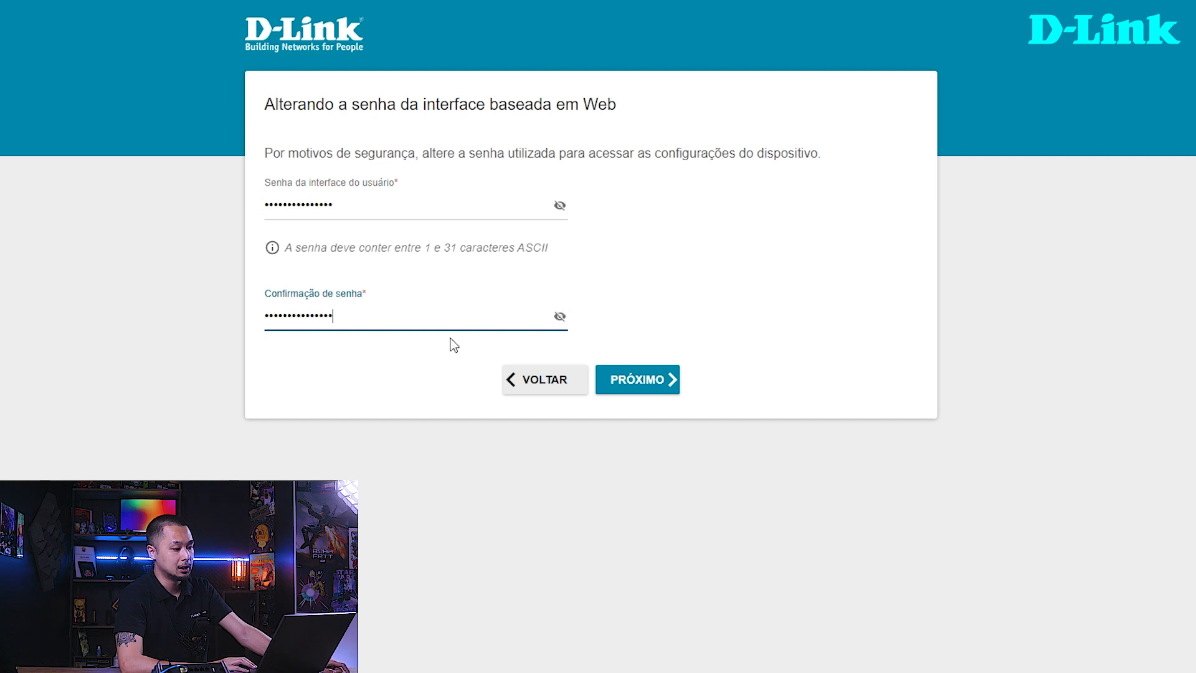
left_click(633, 381)
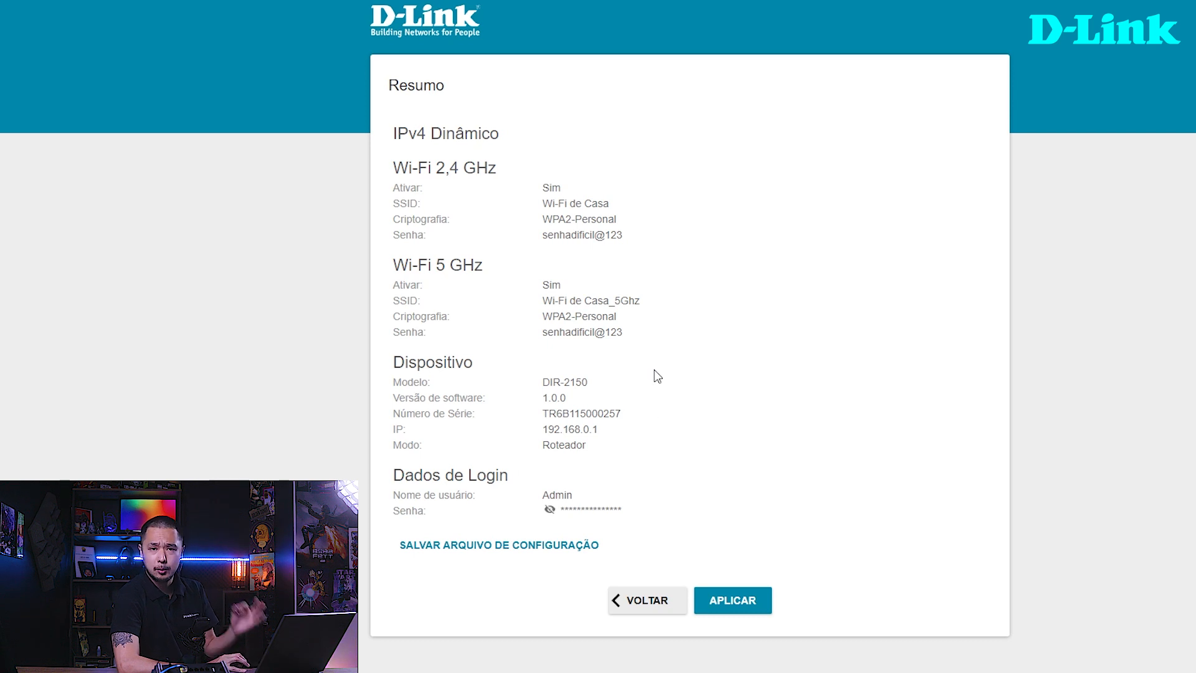
left_click(724, 606)
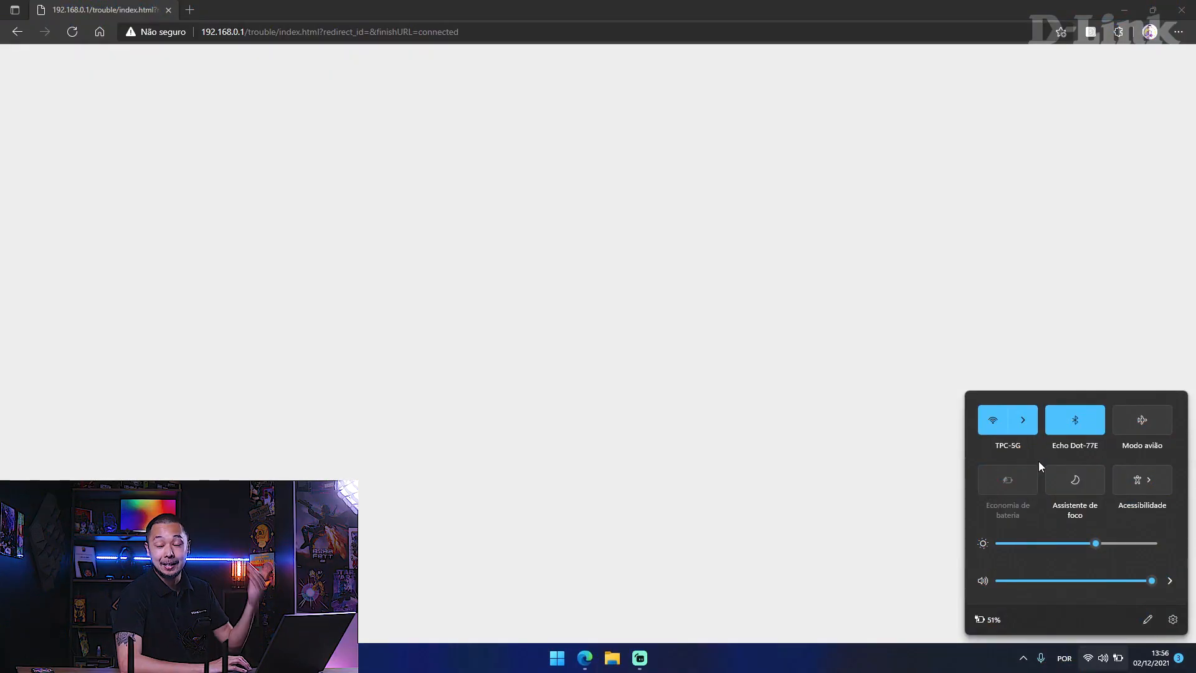
- Connect the computer to the "Wi-Fi de Casa" wireless network from the Windows Wi-Fi list
left_click(1027, 417)
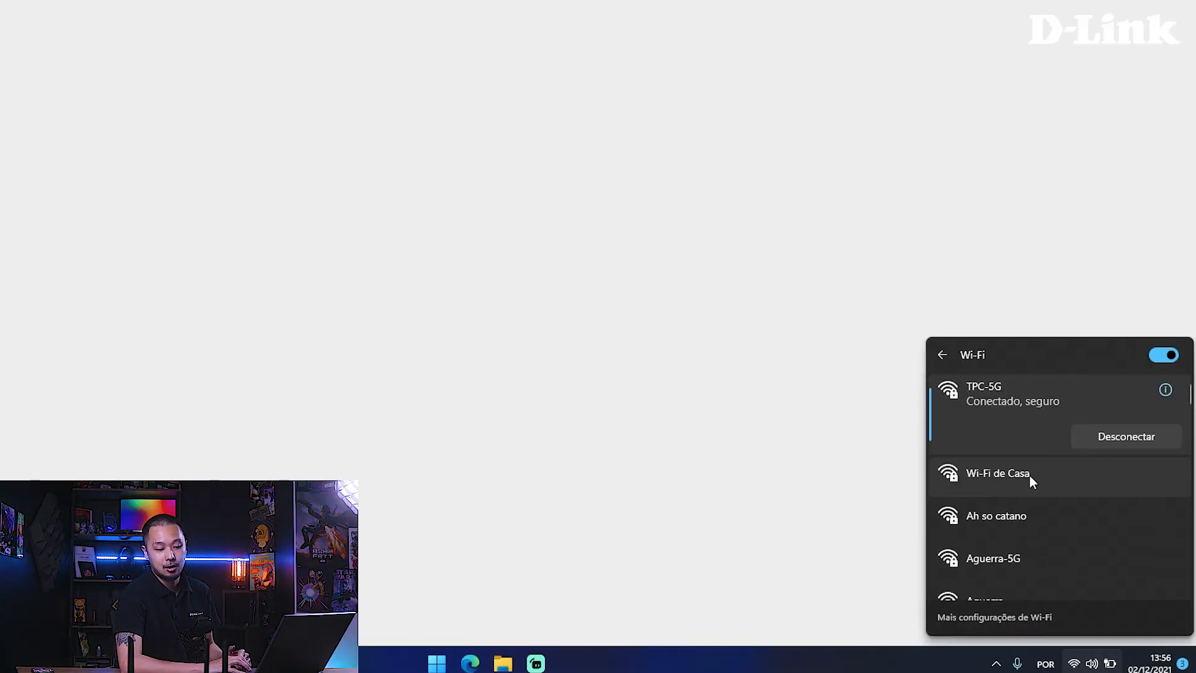
left_click(981, 485)
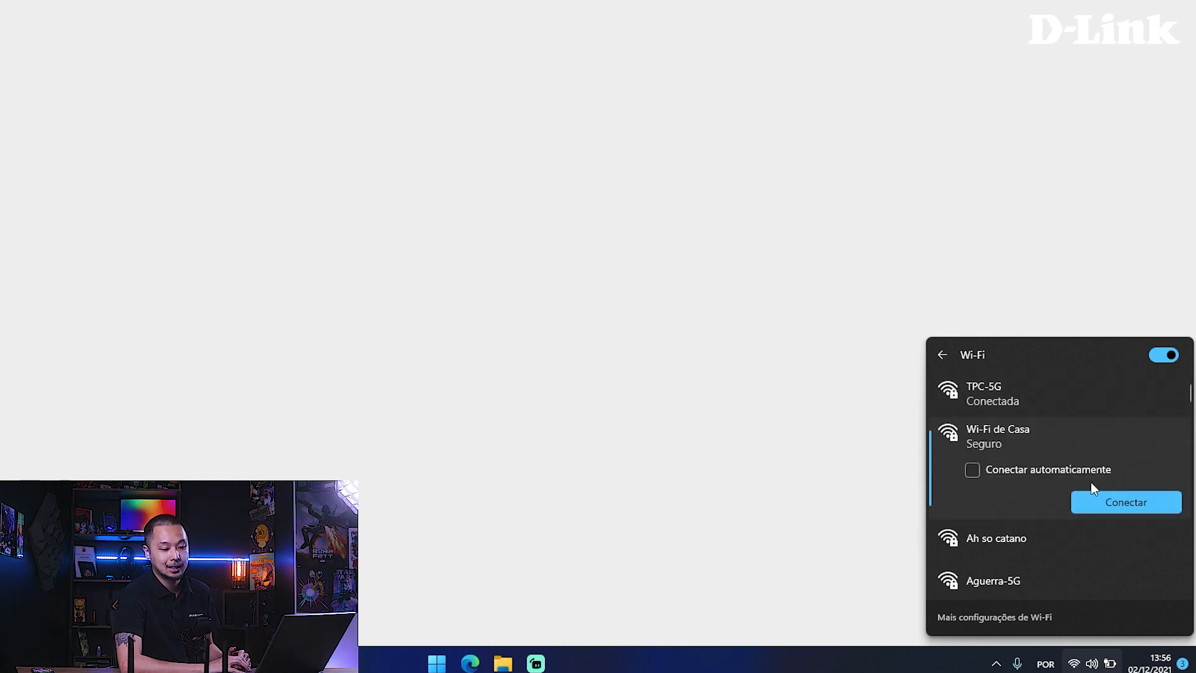
left_click(1103, 499)
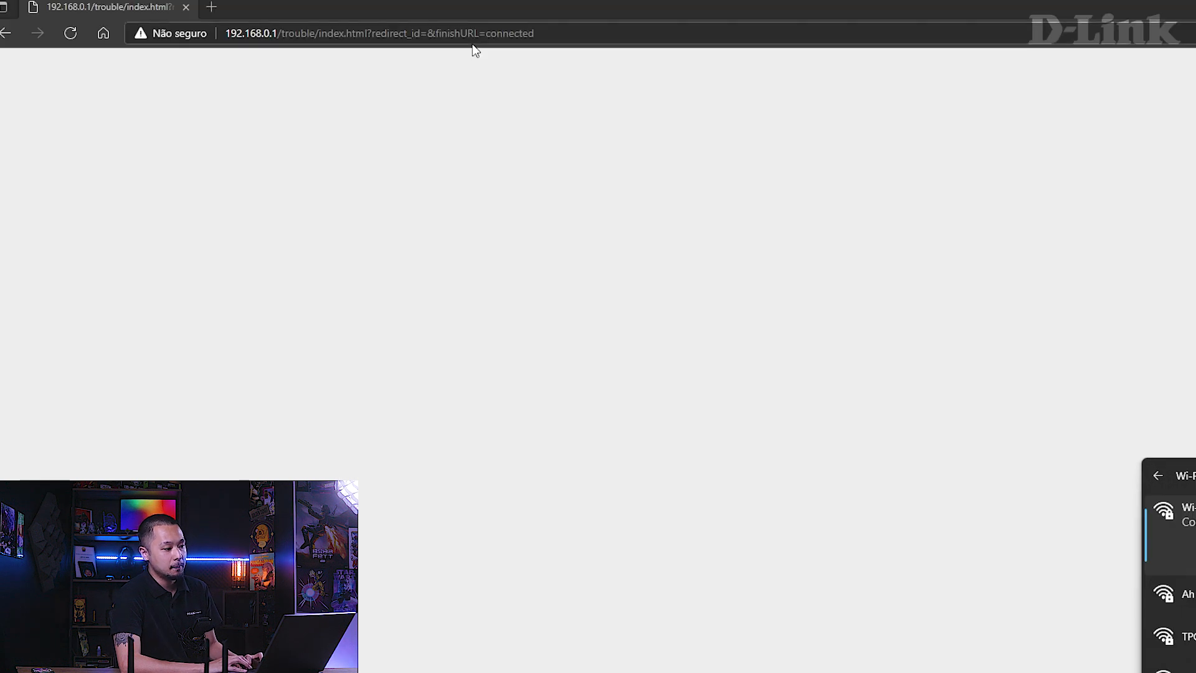
- Search the web for "teste de velocidade" to test the new Internet connection
left_click(474, 34)
type("teste")
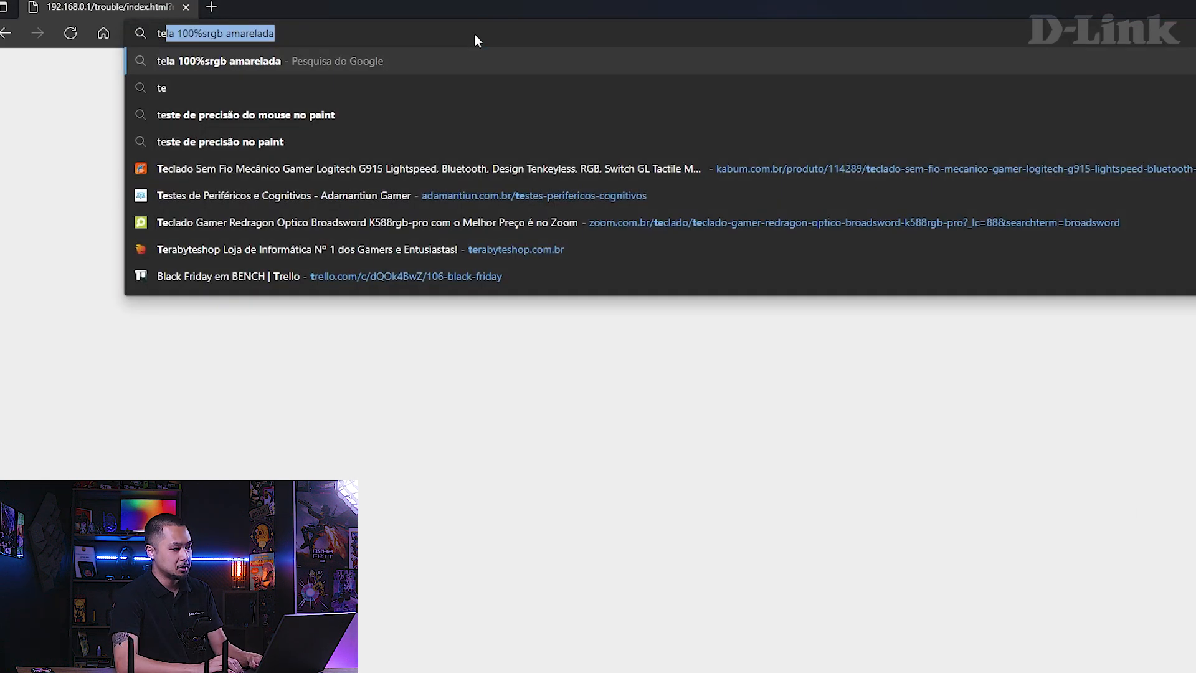
key("Return")
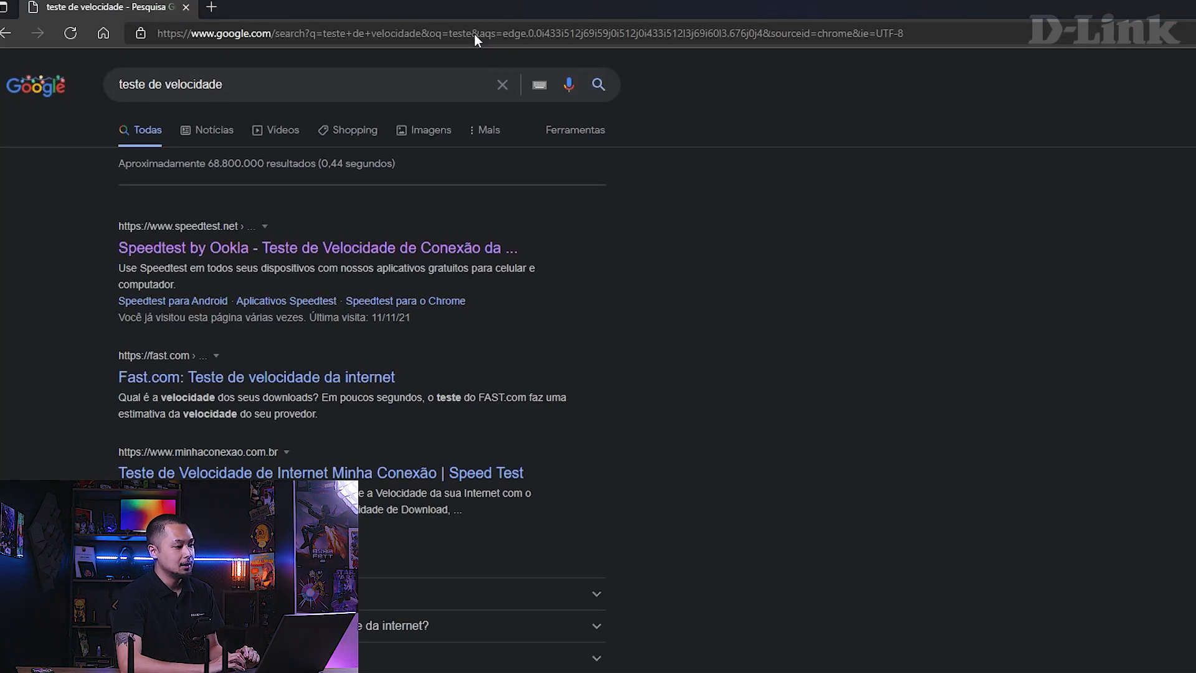
- Go to the D-Link support channel at youtube.com/dlinksuporte to test web access
left_click(473, 33)
type("you")
key("BackSpace")
key("BackSpace")
key("BackSpace")
key("BackSpace")
type("youtub")
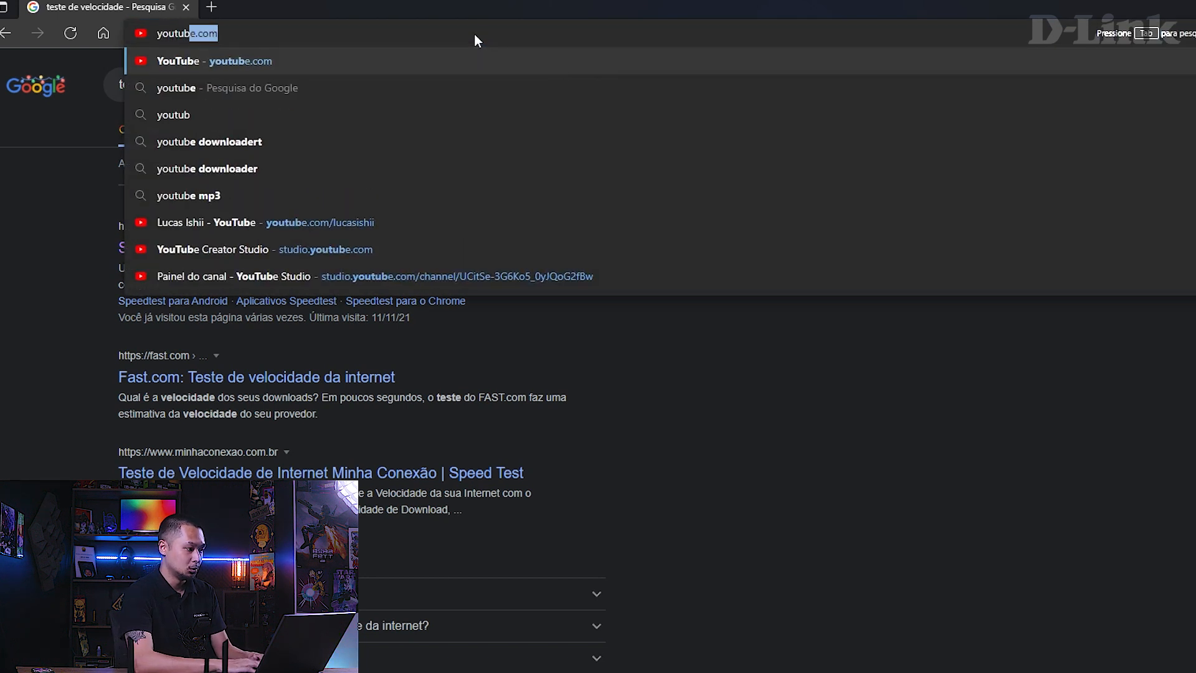
type("e.com/dlinksupo")
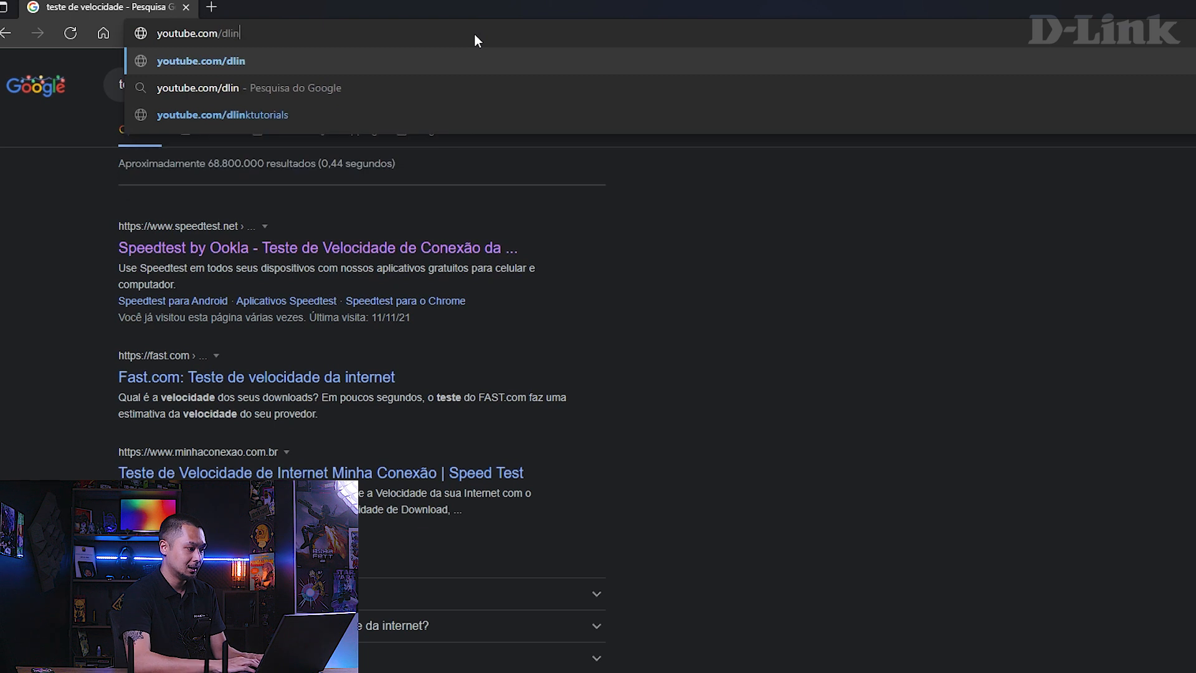
type("rte")
key("Return")
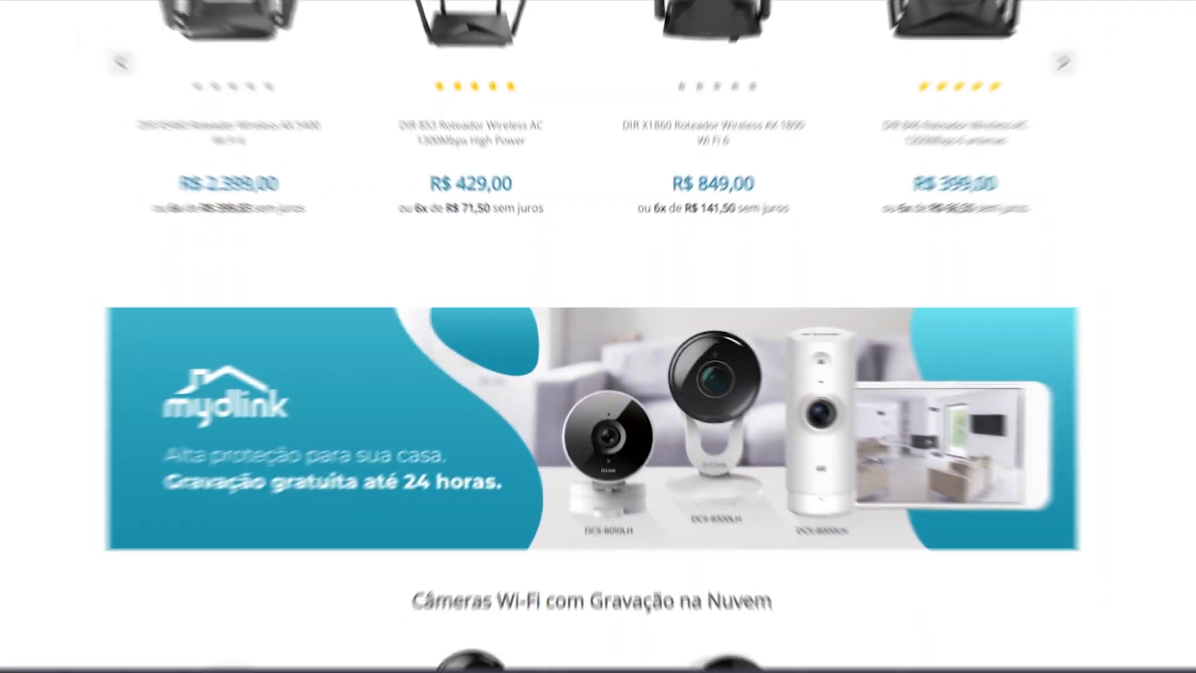
scroll(592, 337, "up", 1)
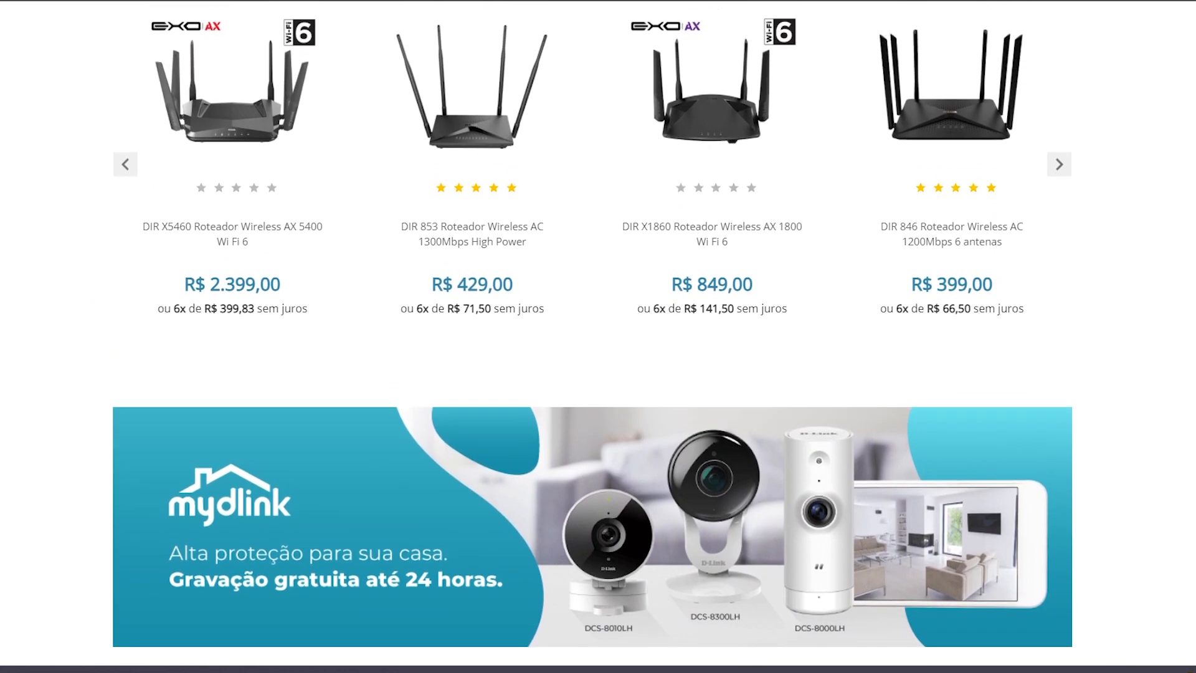
scroll(592, 336, "up", 2)
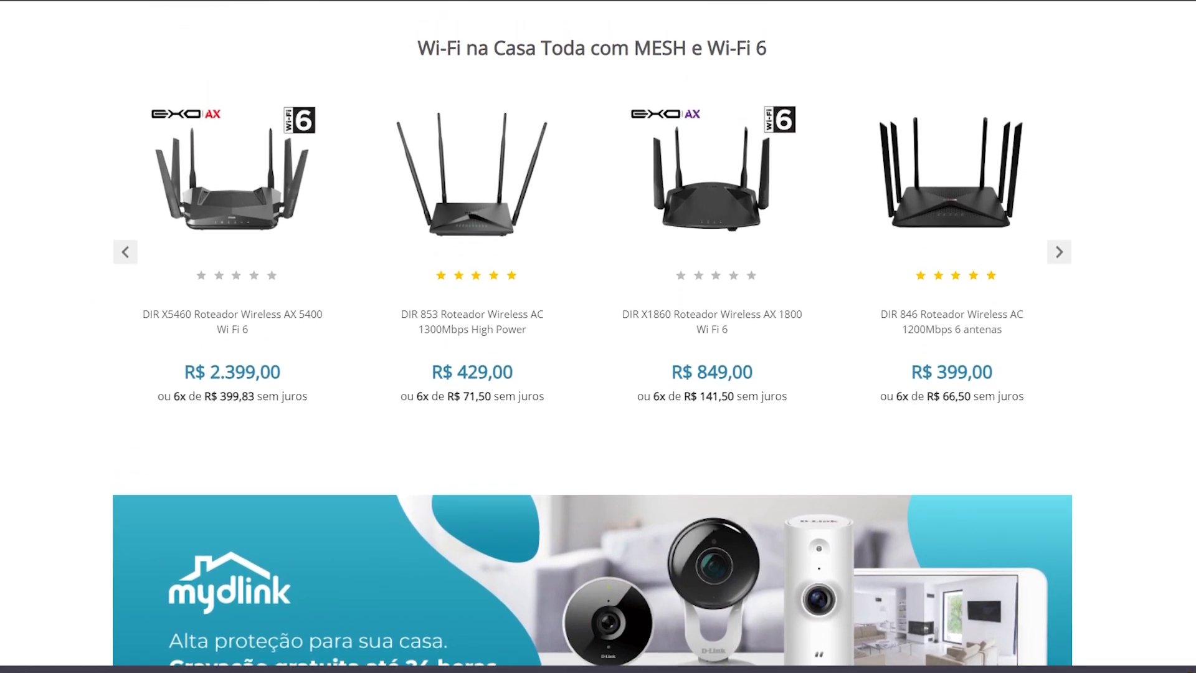
scroll(598, 336, "up", 2)
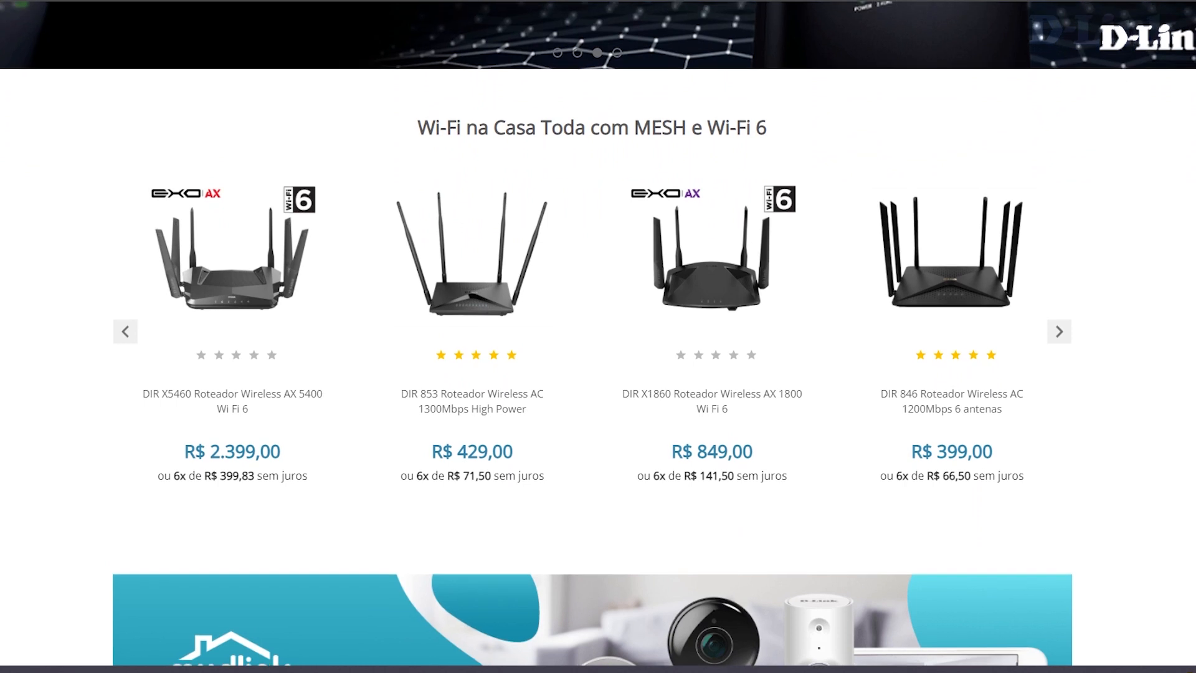
scroll(598, 336, "up", 2)
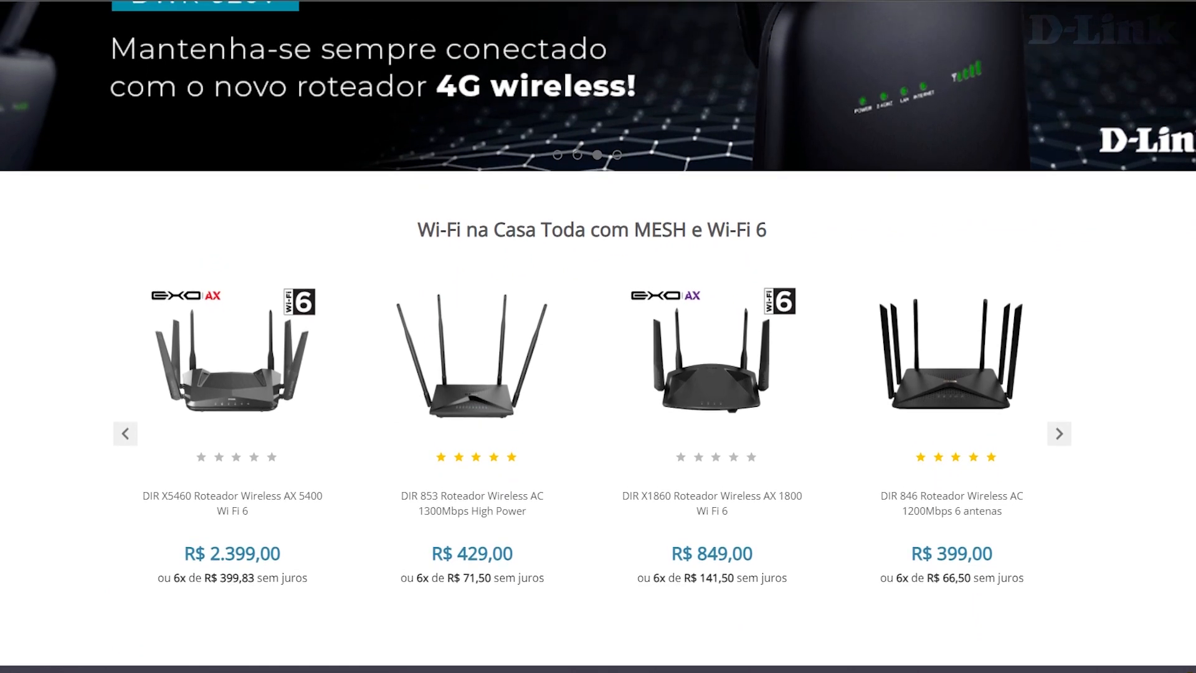
scroll(598, 337, "up", 2)
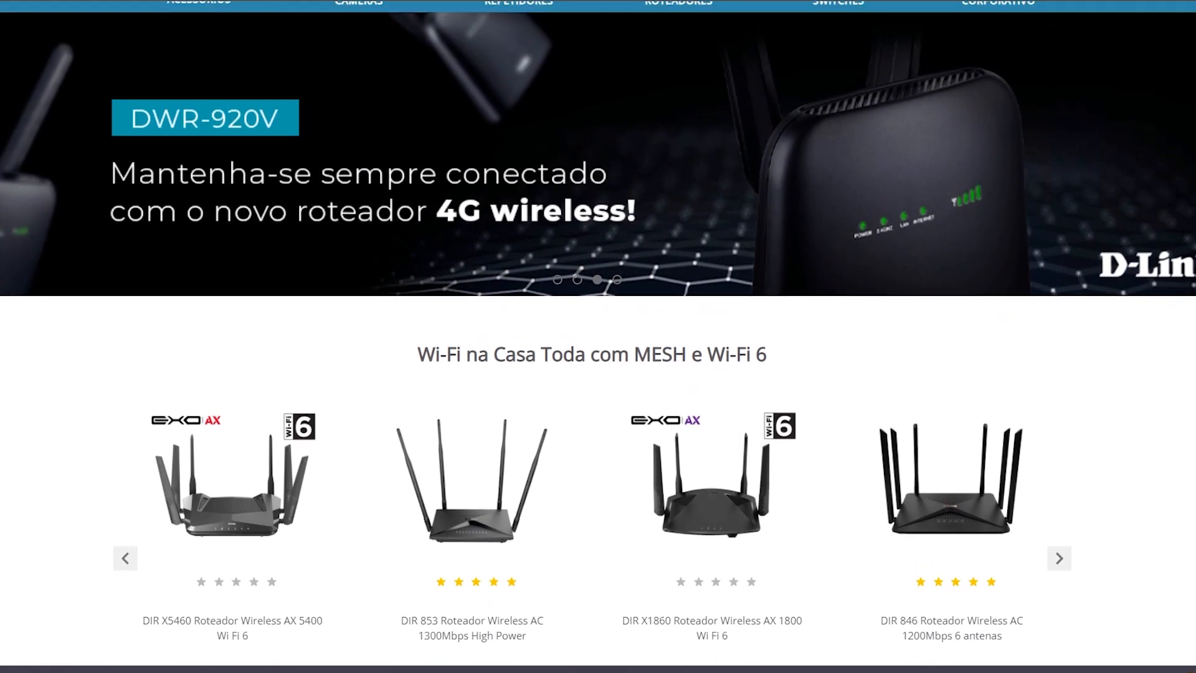
scroll(598, 337, "up", 1)
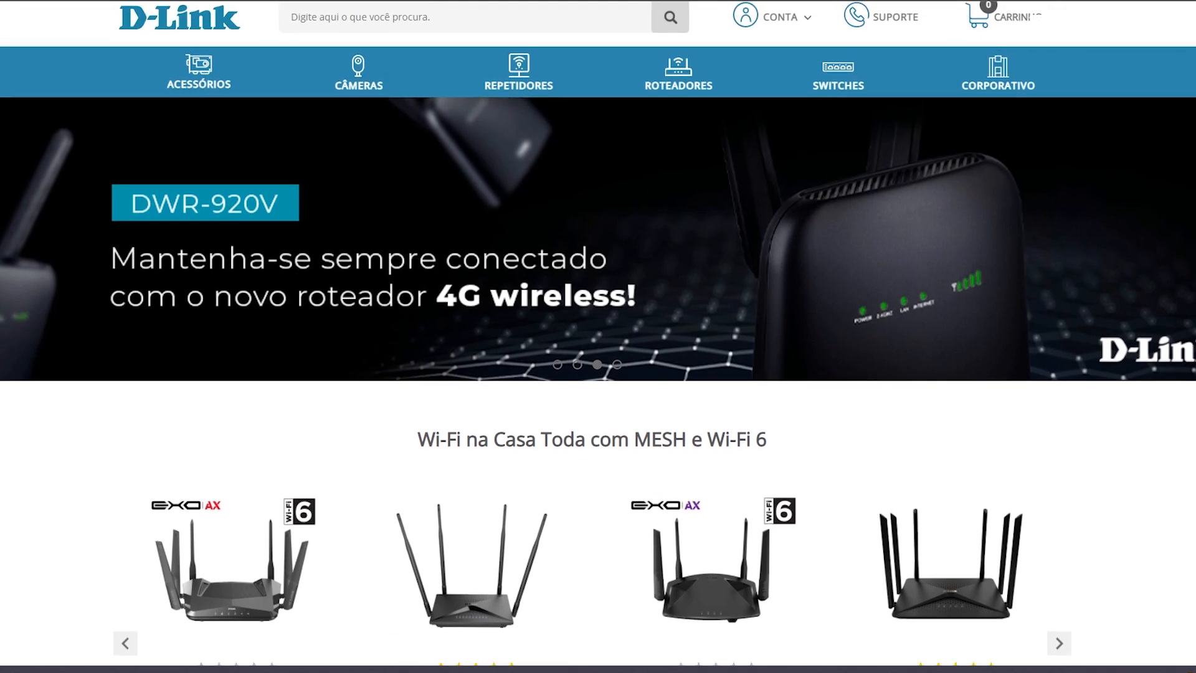